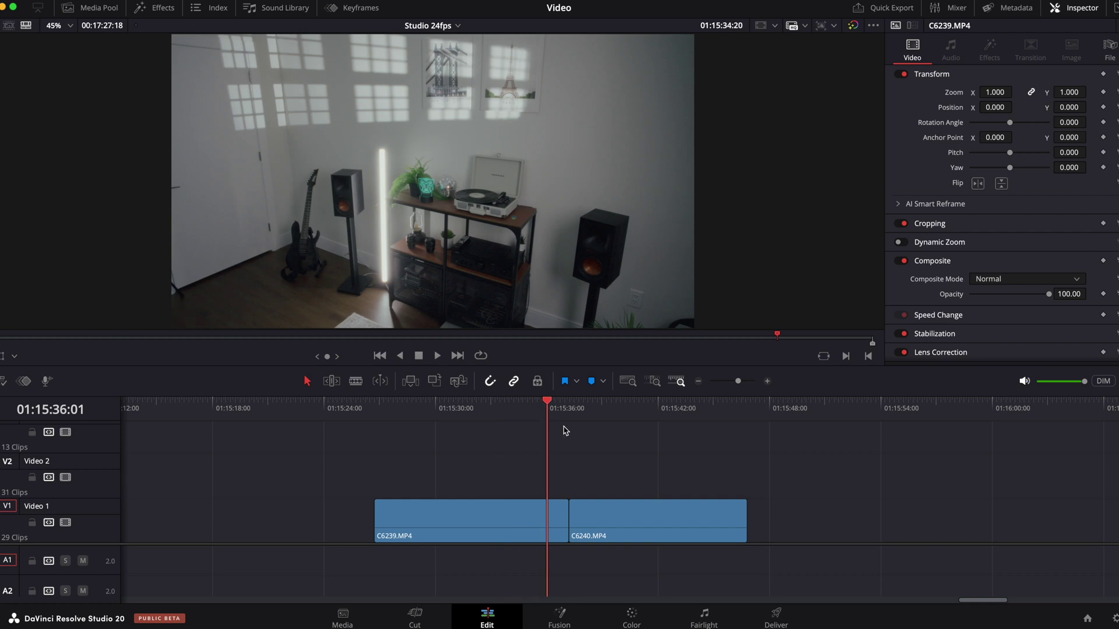
Reverse C6240.MP4, cut away its unwanted opening and slide the rest earlier
drag(564, 431, 661, 452)
click(648, 520)
key(super+r)
click(667, 536)
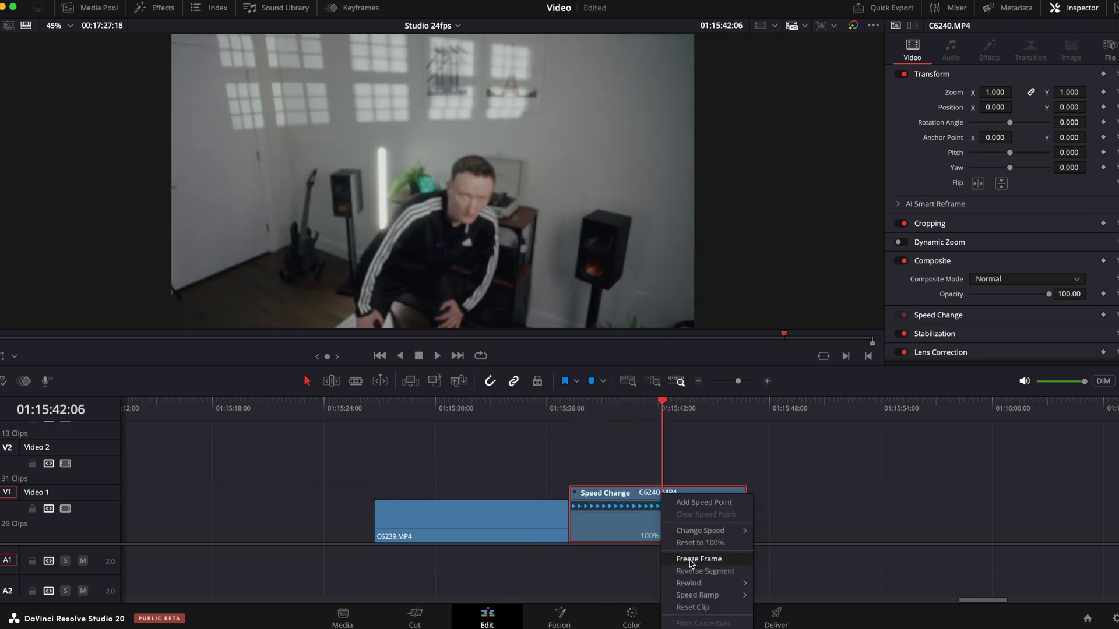
click(699, 577)
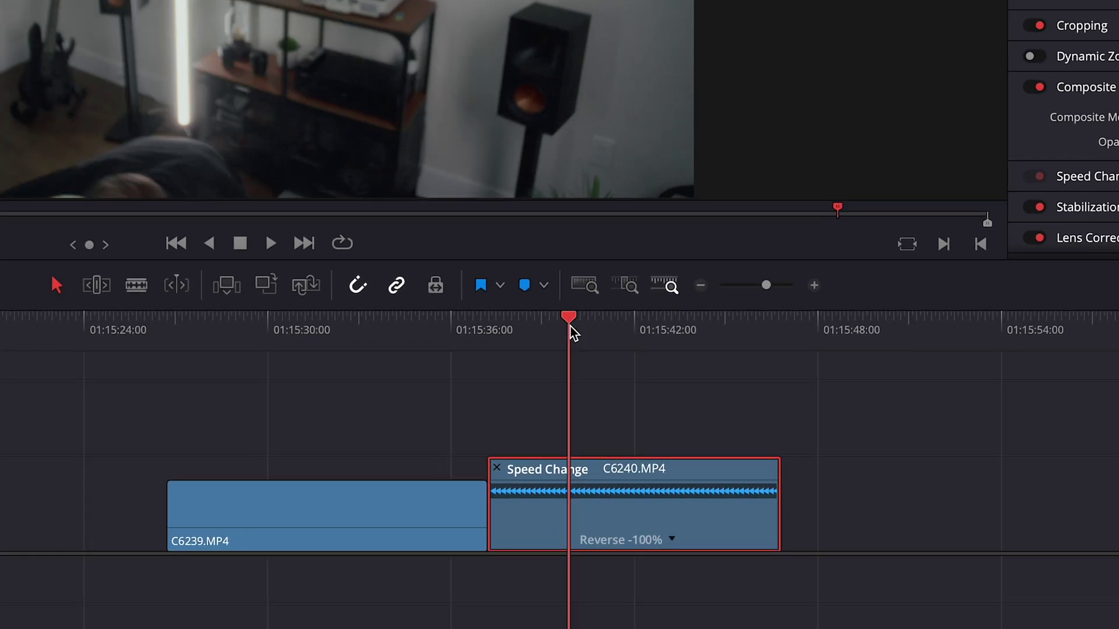
drag(570, 328, 584, 330)
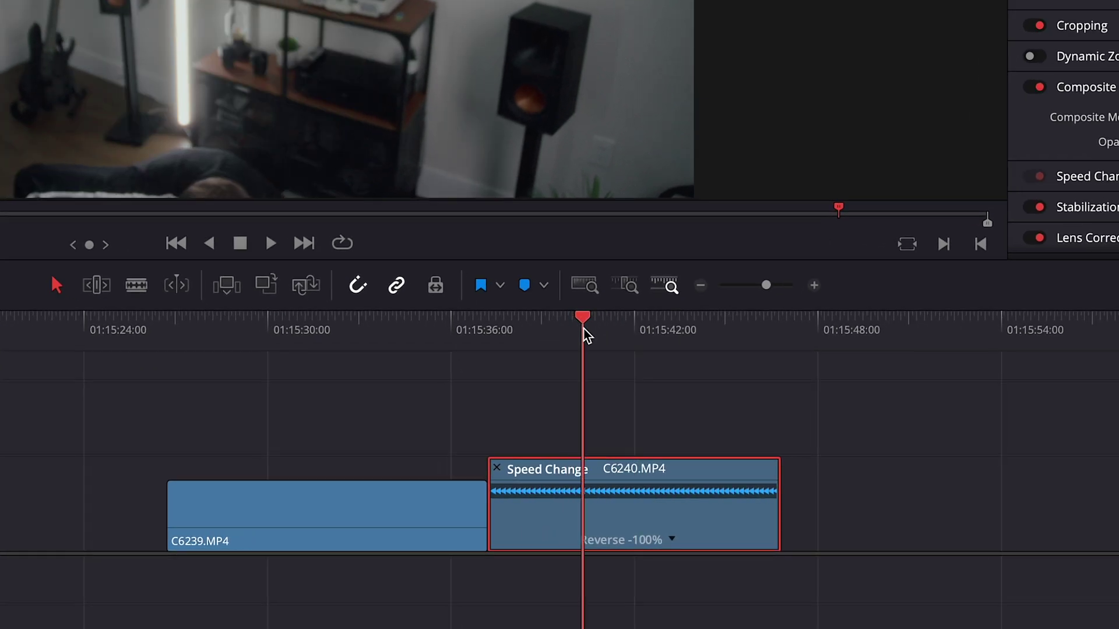
key(super+b)
key(BackSpace)
drag(659, 510, 637, 510)
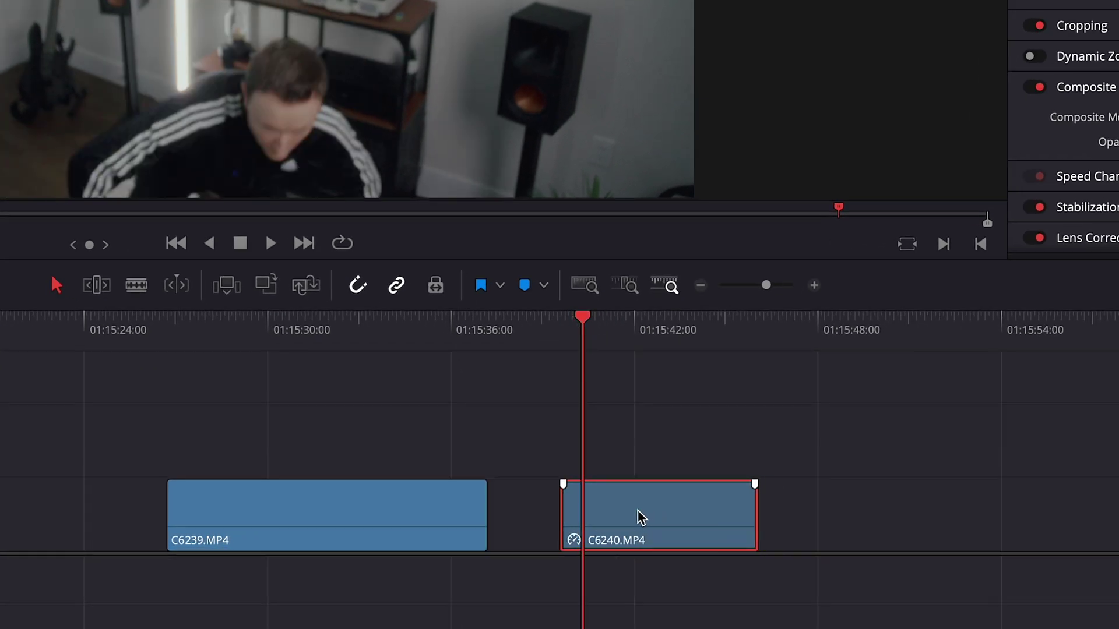
Turn the reversed clip into a compound clip named 'Me' on Video 2 above C6239
key(alt+g)
text(Me)
key(Return)
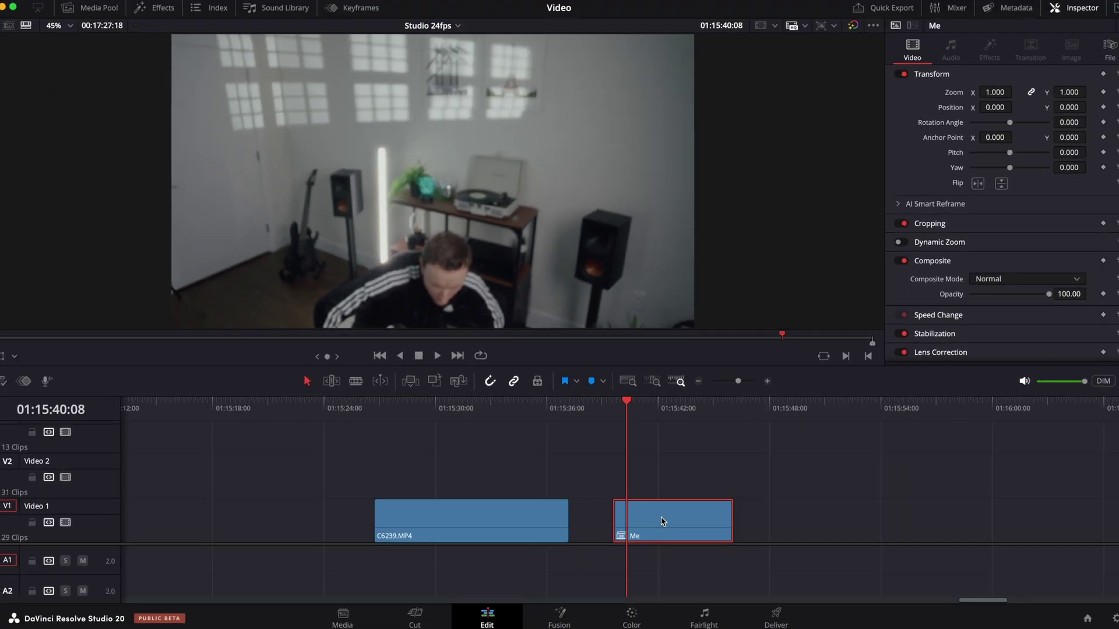
drag(664, 520, 442, 479)
Trim C6239 to end with Me and merge both clips into a new Fusion clip
drag(568, 526, 493, 523)
drag(380, 411, 432, 412)
drag(527, 443, 440, 525)
right_click(440, 529)
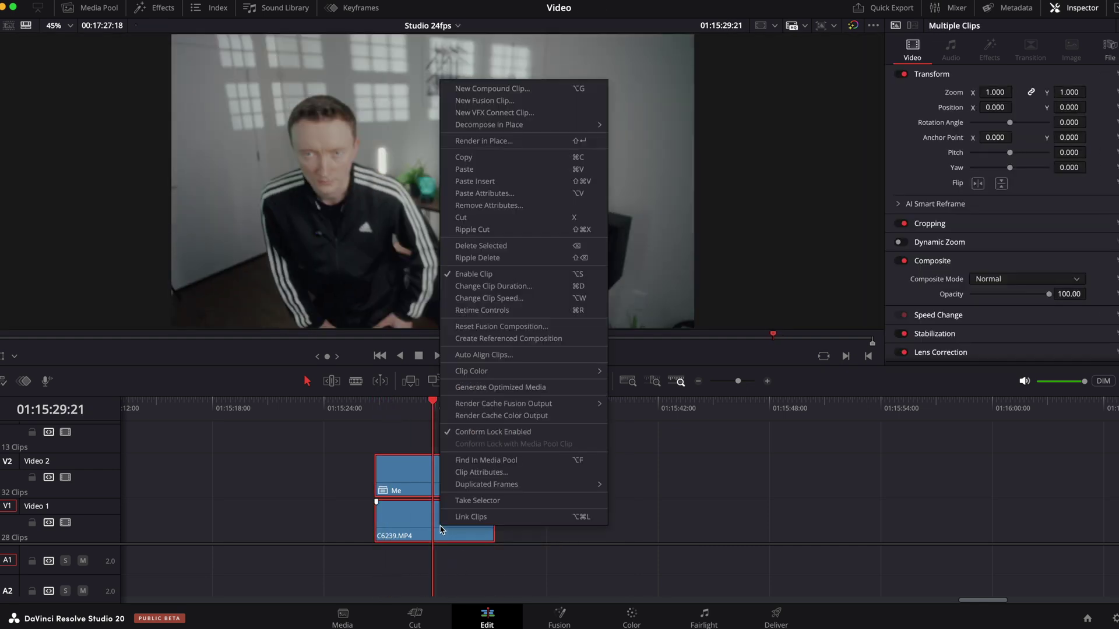
click(484, 100)
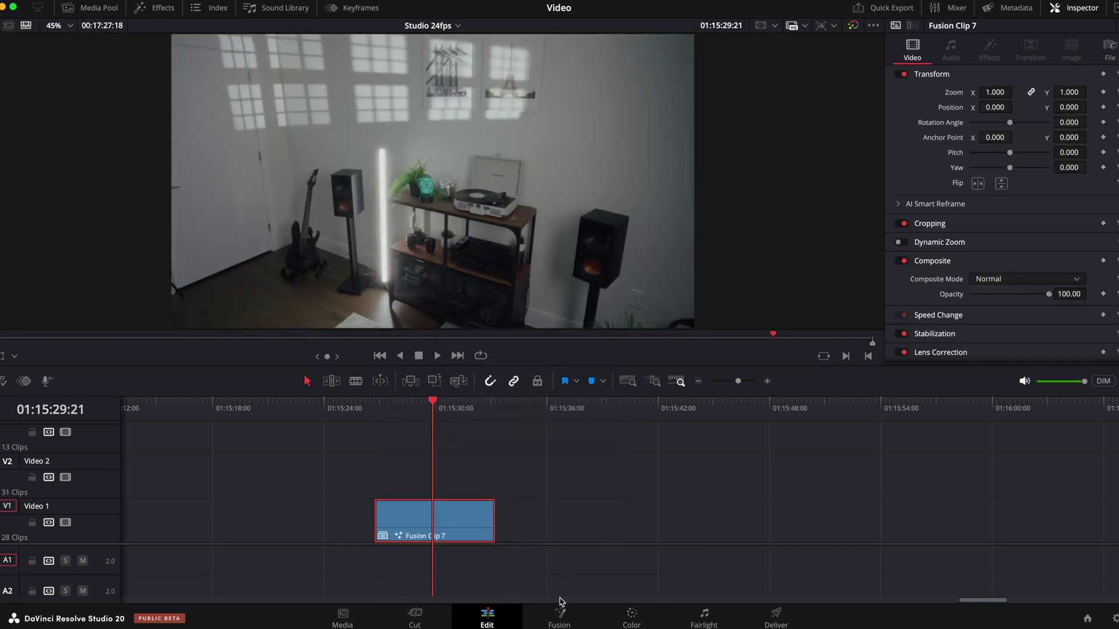
In the Fusion clip's node graph, delete Background1, Merge1 and Merge2
click(559, 616)
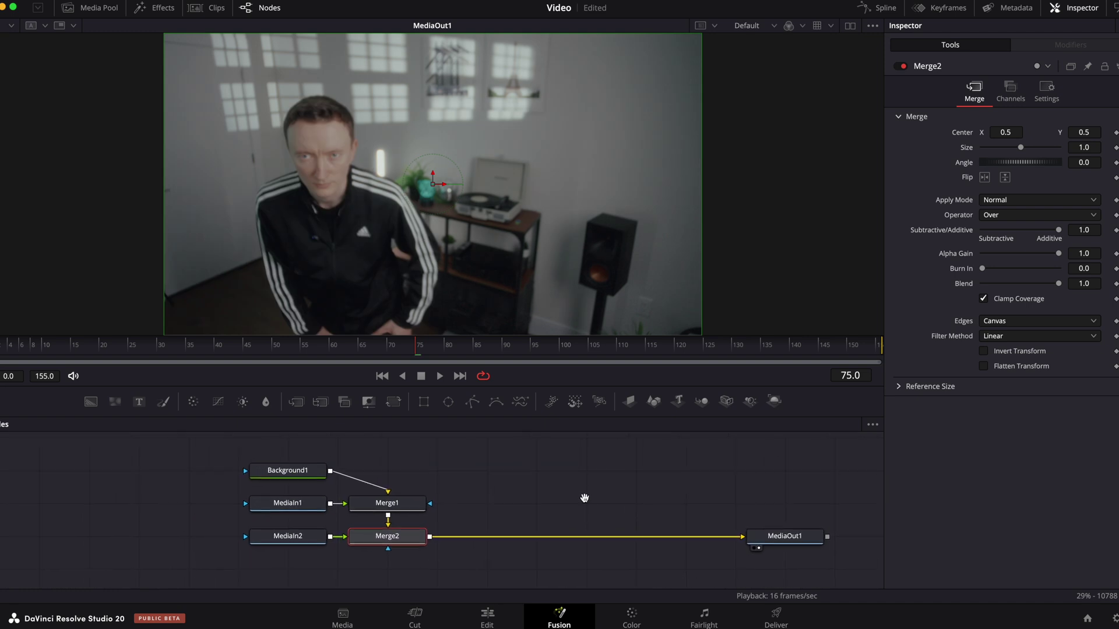
drag(584, 498, 612, 502)
click(427, 539)
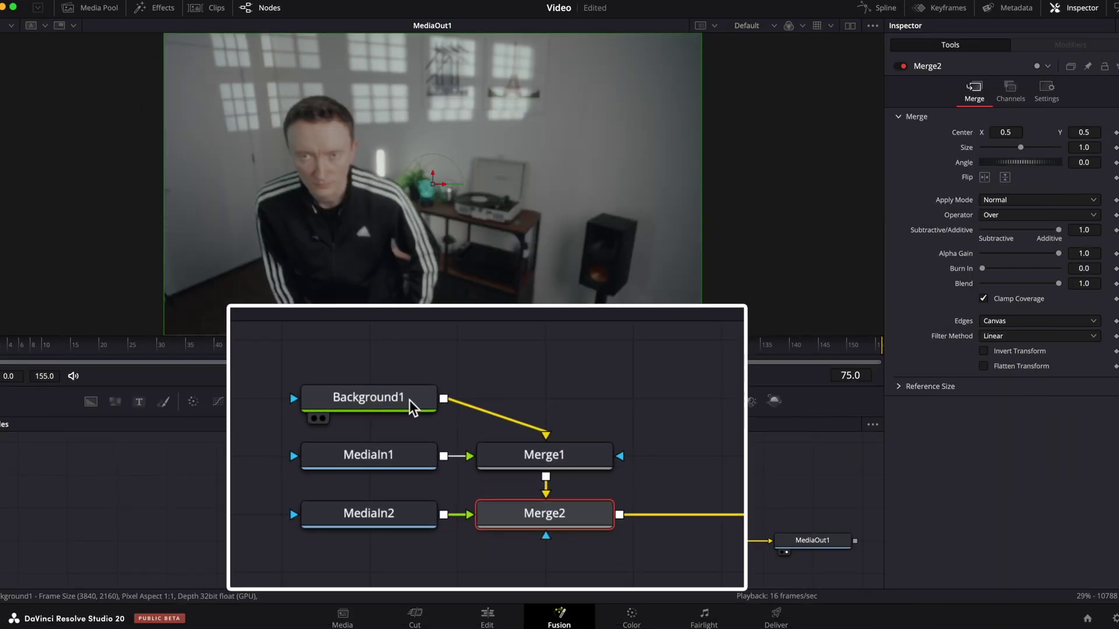
click(339, 476)
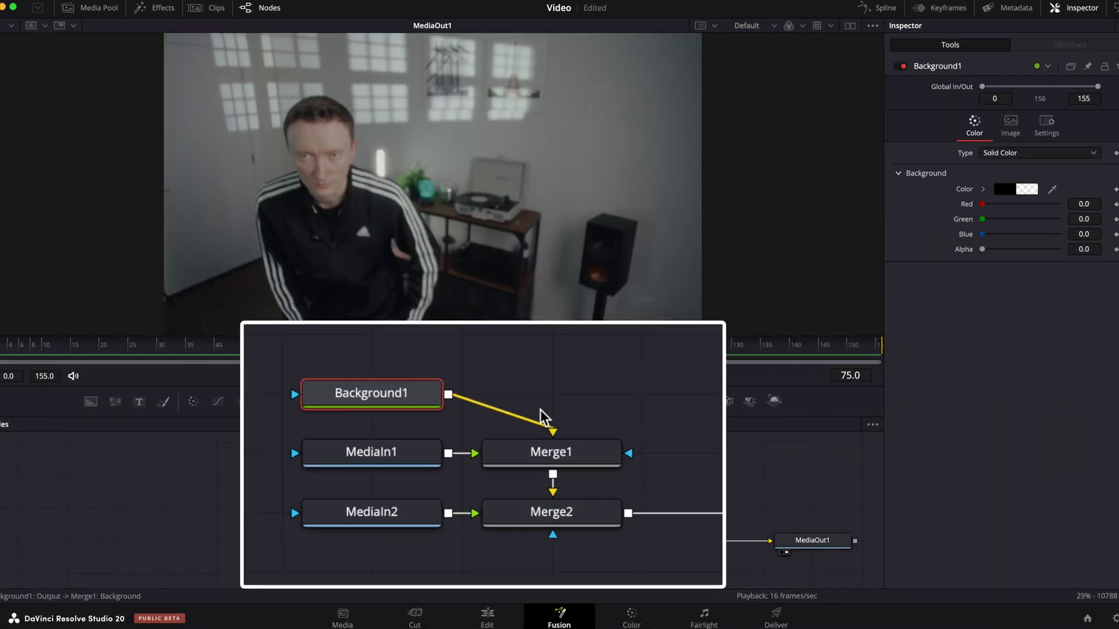
key(Delete)
drag(606, 385, 550, 526)
key(Delete)
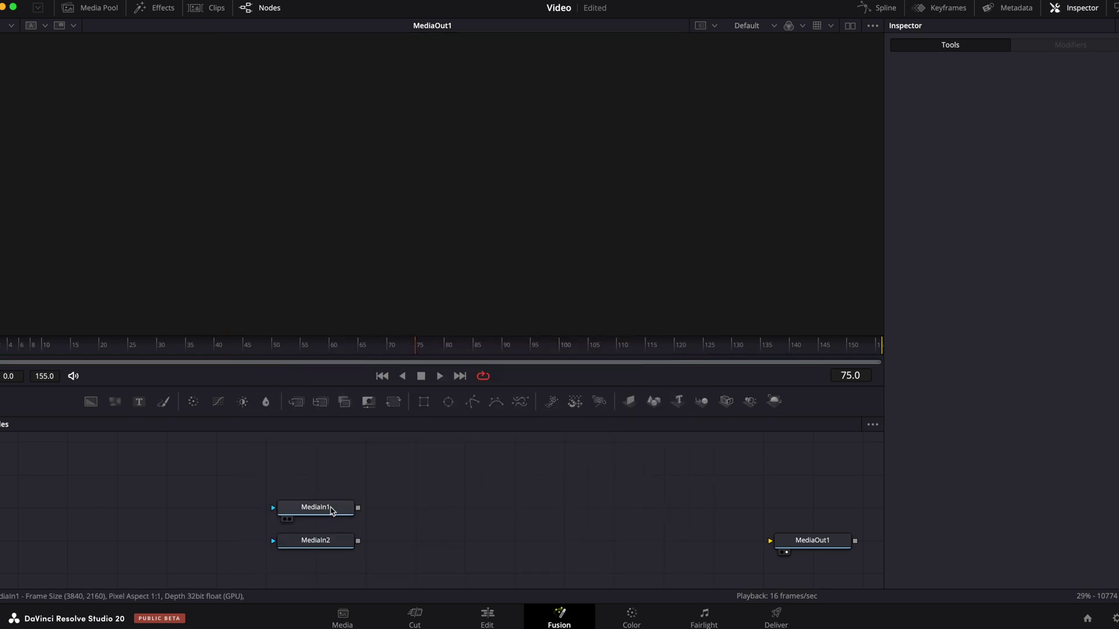
Rename MediaIn1 to 'Clean' and MediaIn2 to 'Me', placing Me above and right of Clean
key(1)
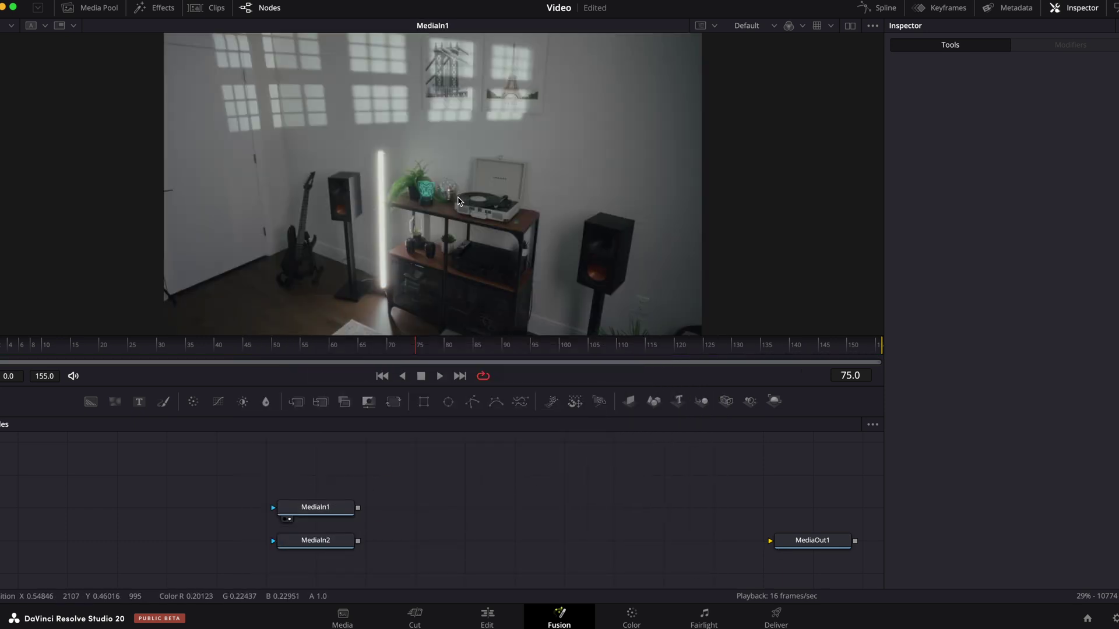
click(327, 512)
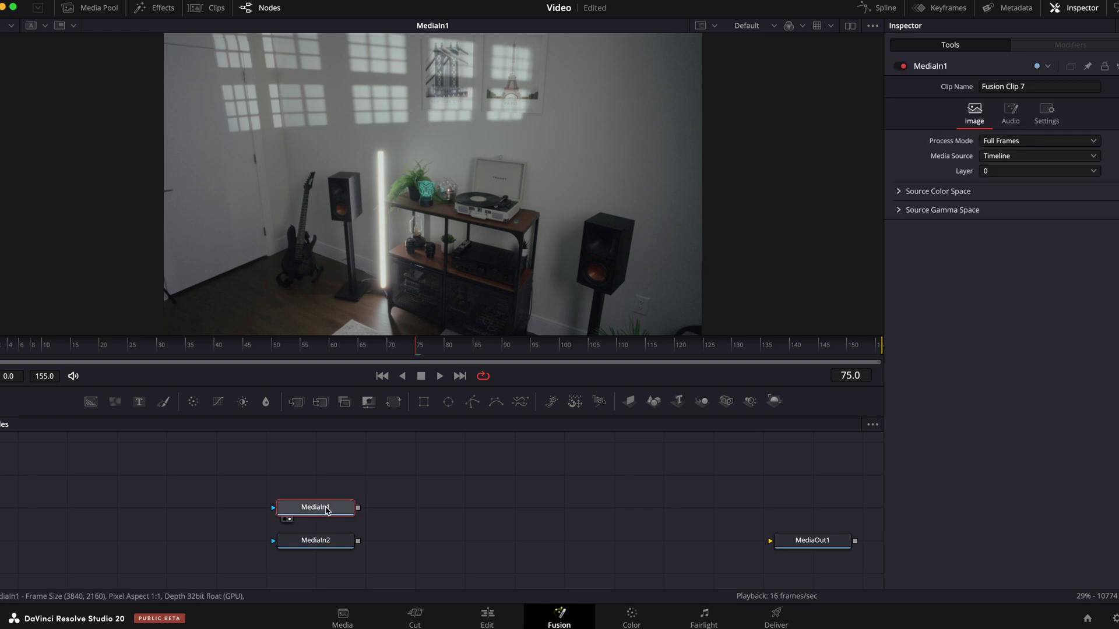
key(F2)
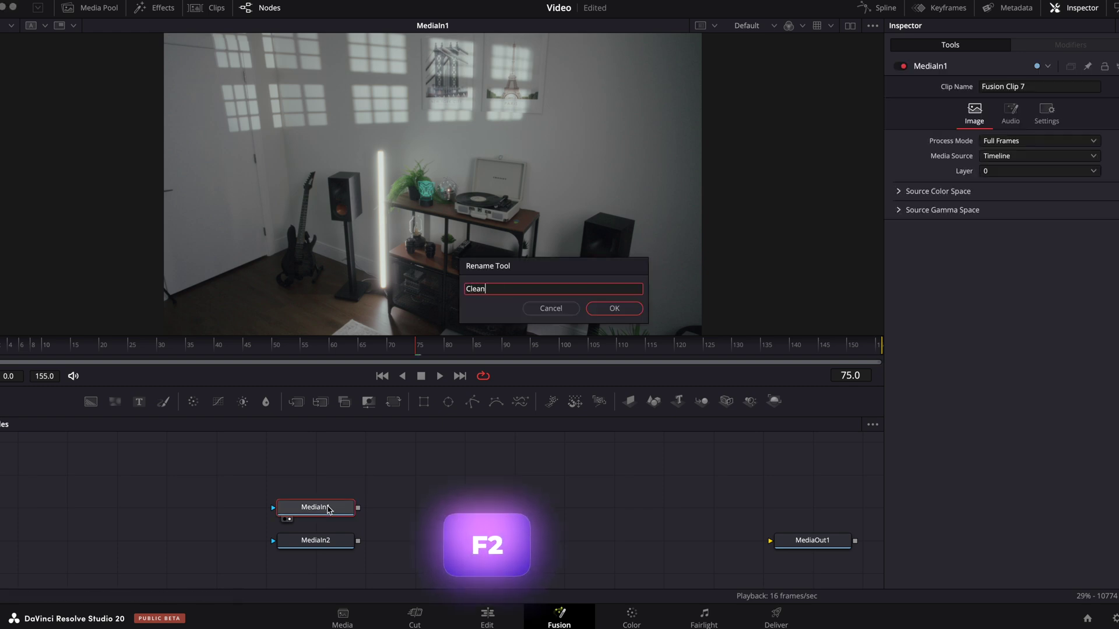
key(Return)
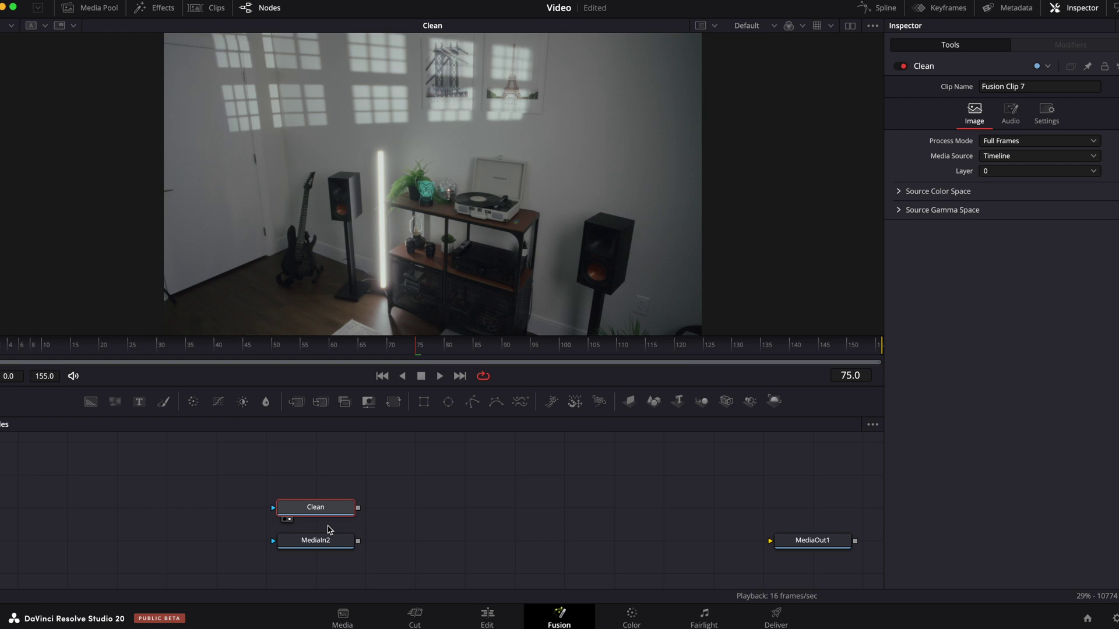
key(F2)
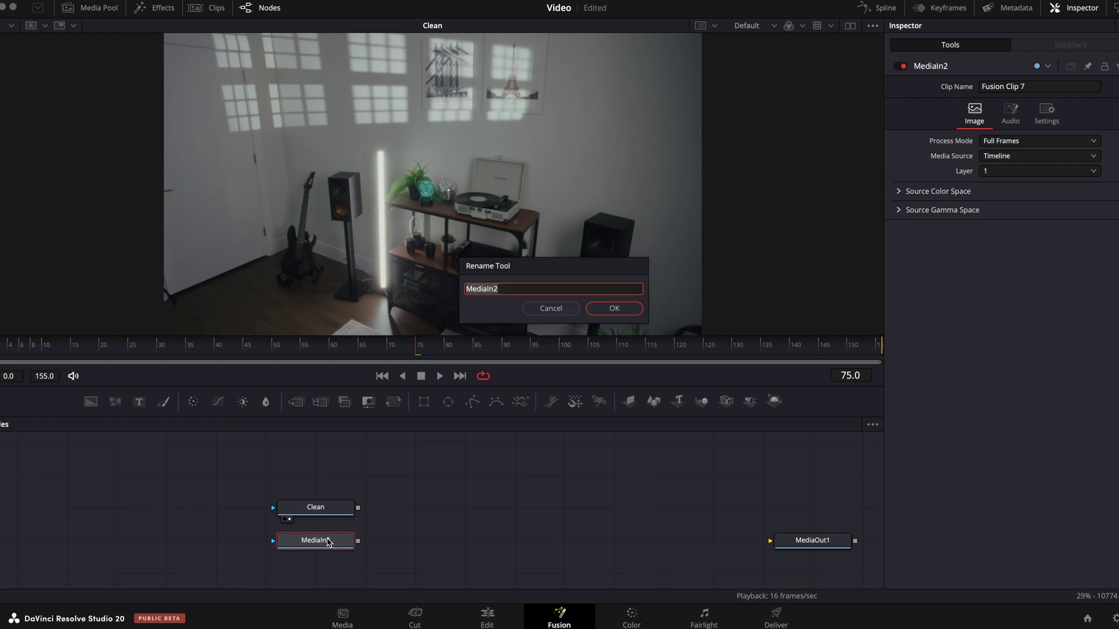
key(Return)
drag(328, 539, 468, 484)
drag(606, 516, 458, 501)
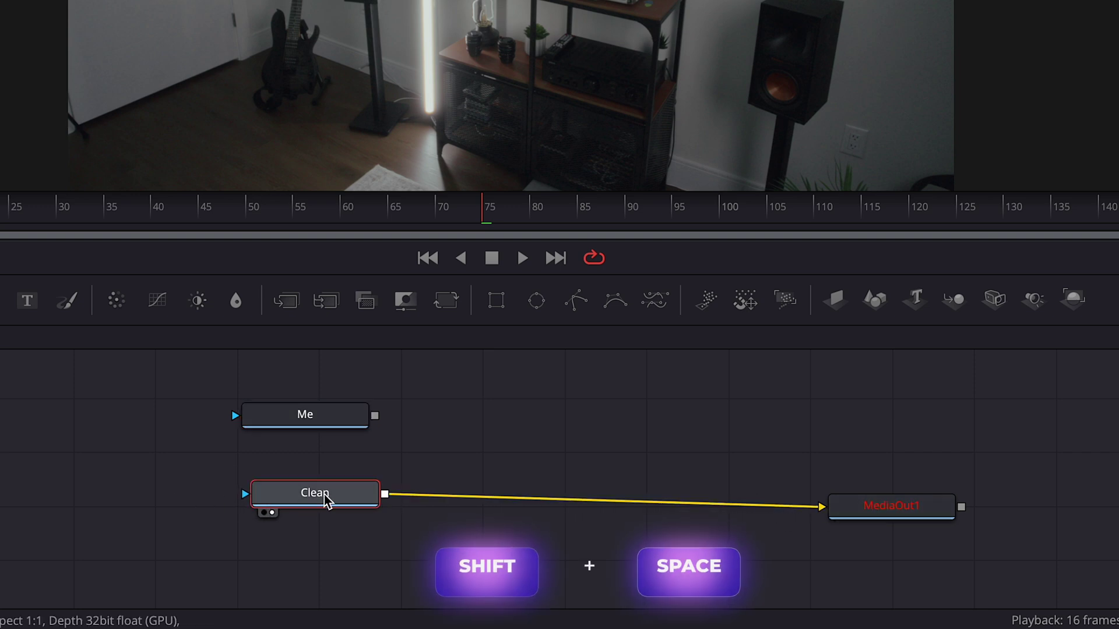
Insert a Displace node after Clean
key(shift+space)
text(displa)
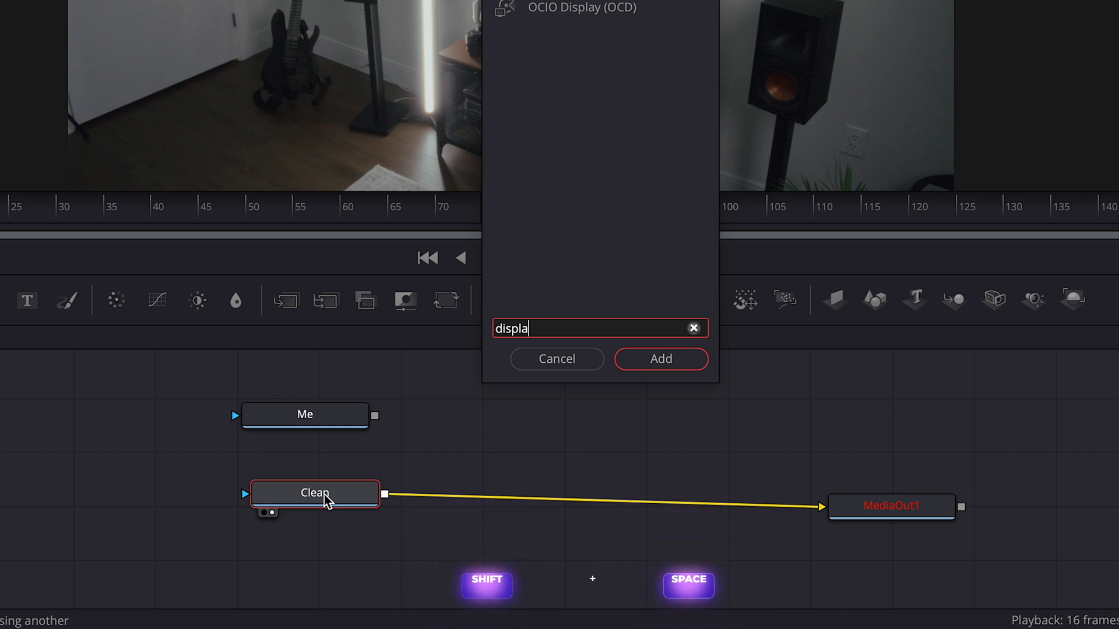
key(Return)
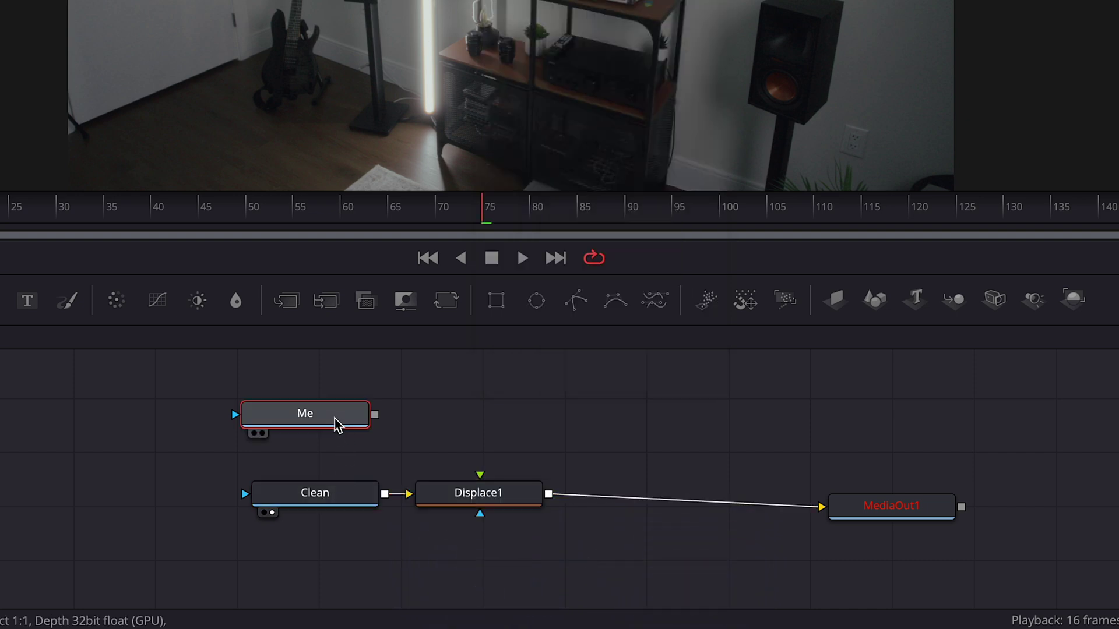
Set MagicMask1 after Me to Better mode, stroke the person at frame 104 and track forward
key(shift+space)
text(magic)
key(Escape)
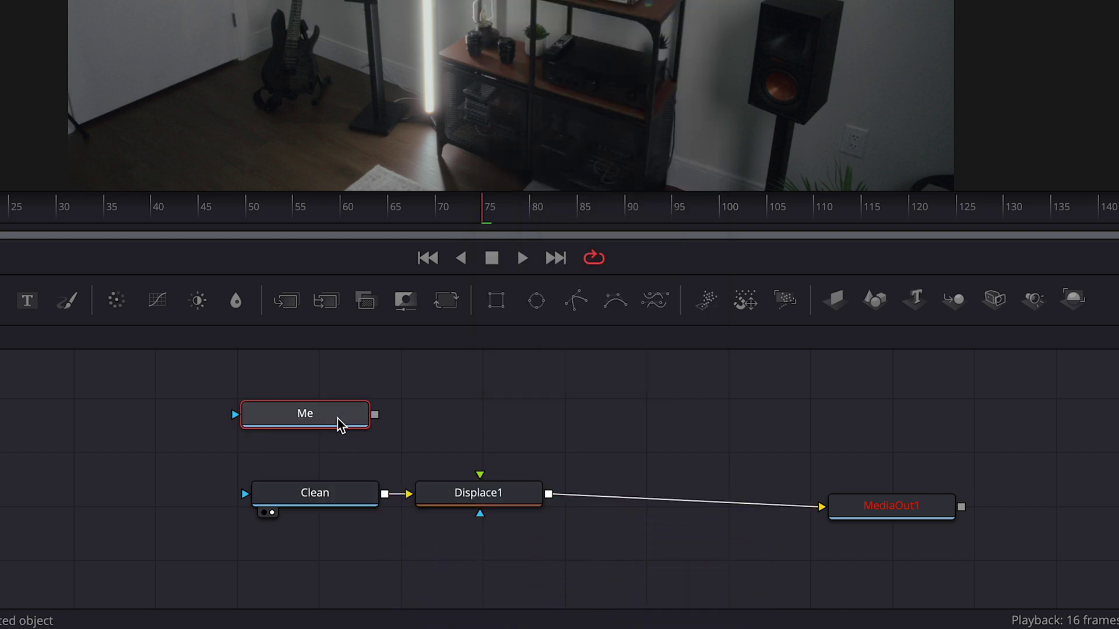
click(427, 434)
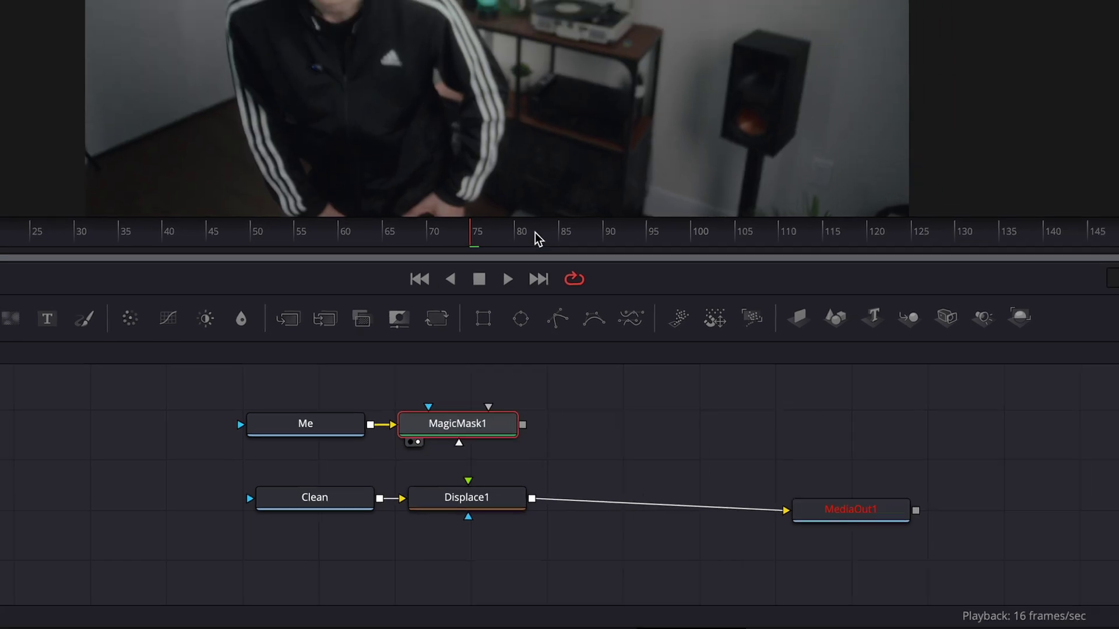
click(714, 218)
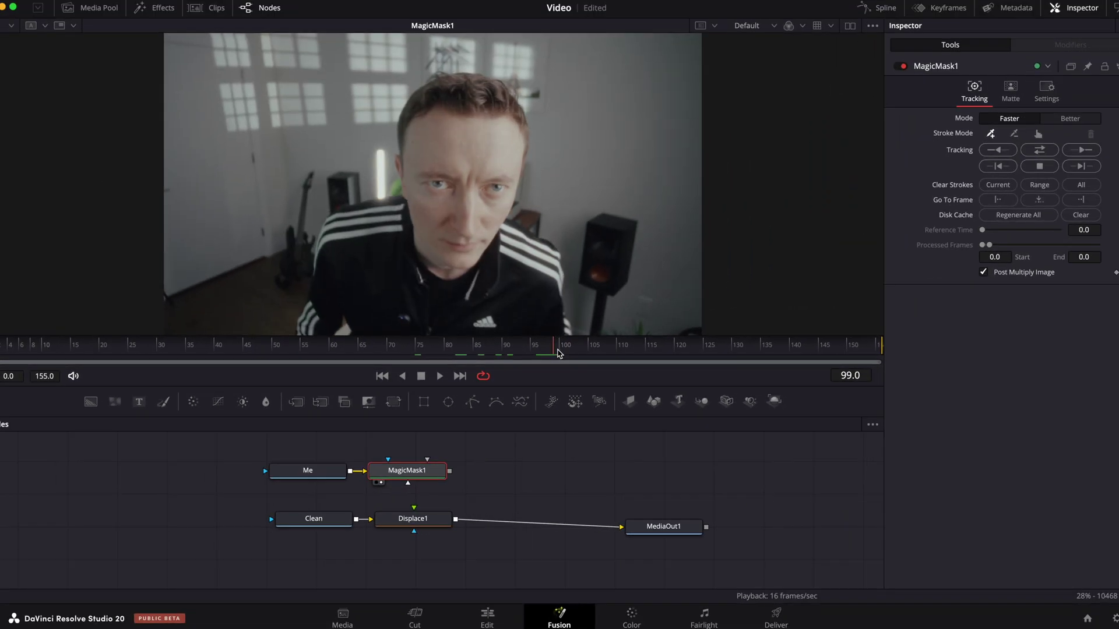
drag(557, 353, 587, 357)
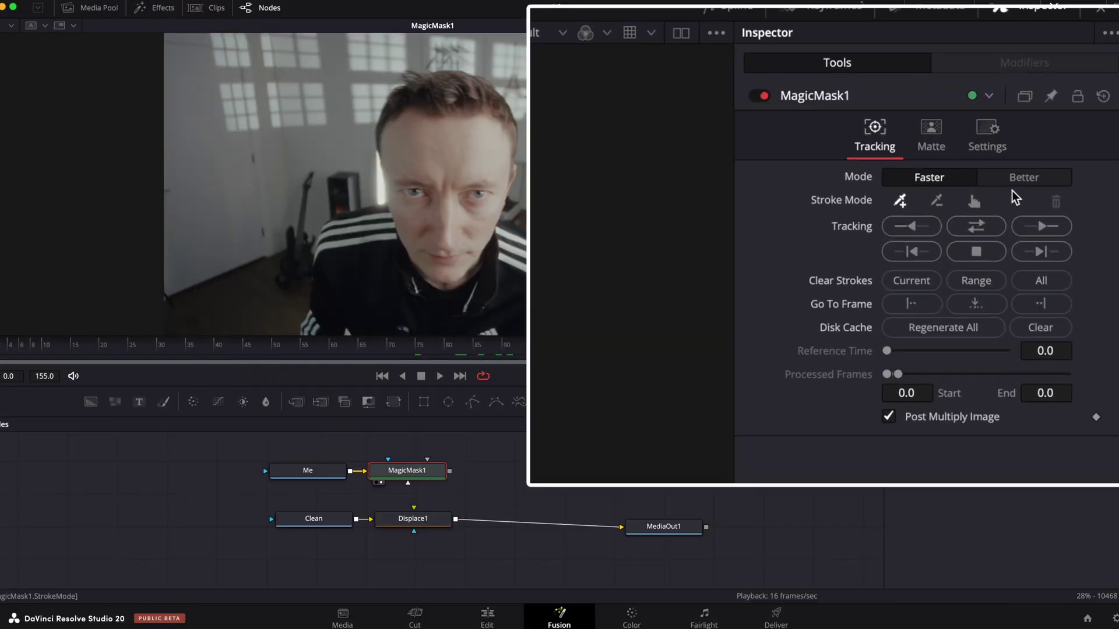
click(1070, 118)
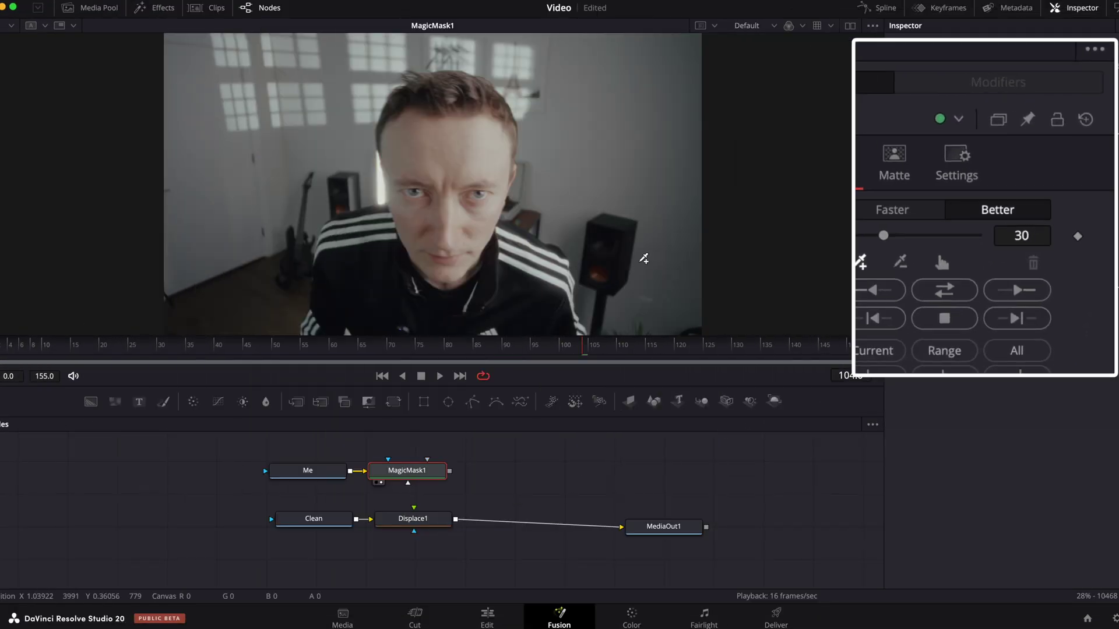
mouse_move(581, 316)
mouse_down()
mouse_move(495, 192)
mouse_move(465, 88)
mouse_move(405, 172)
mouse_up()
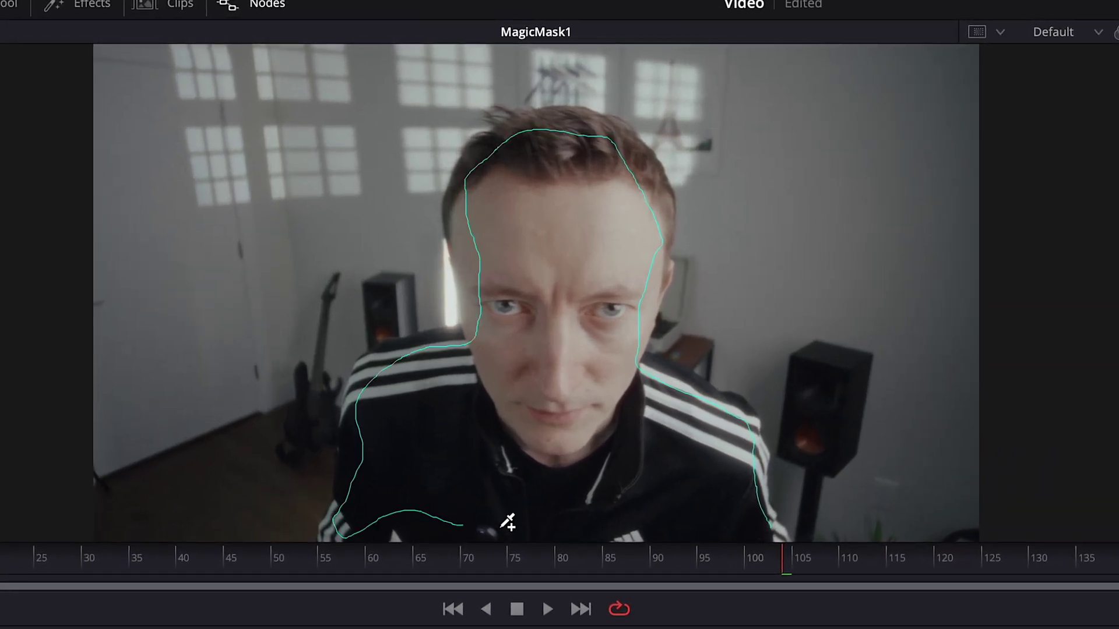
drag(507, 521, 752, 515)
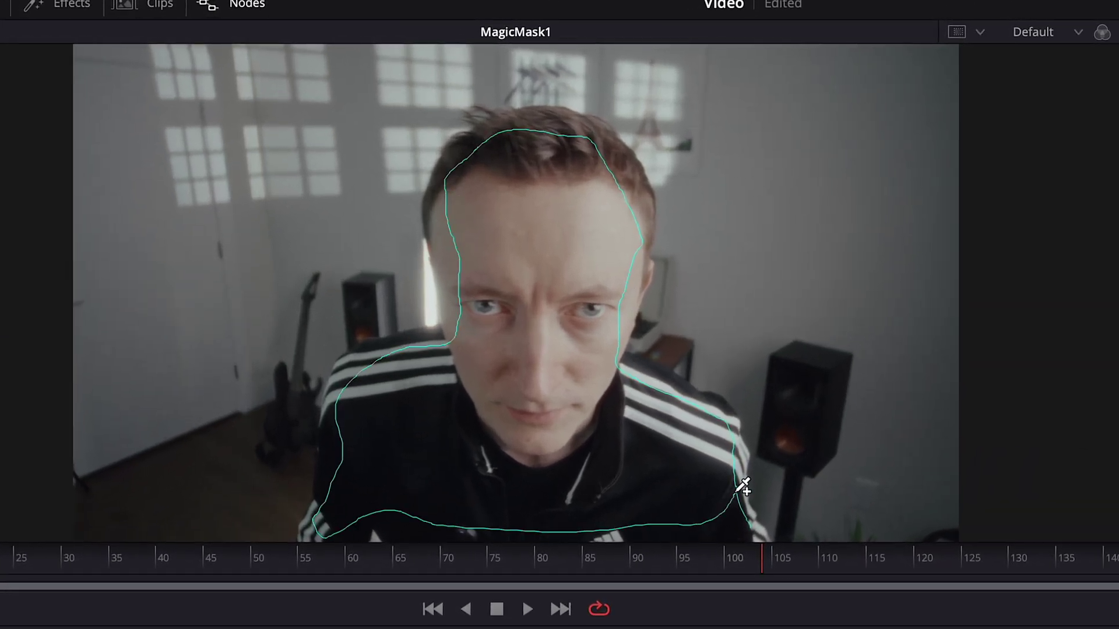
click(944, 265)
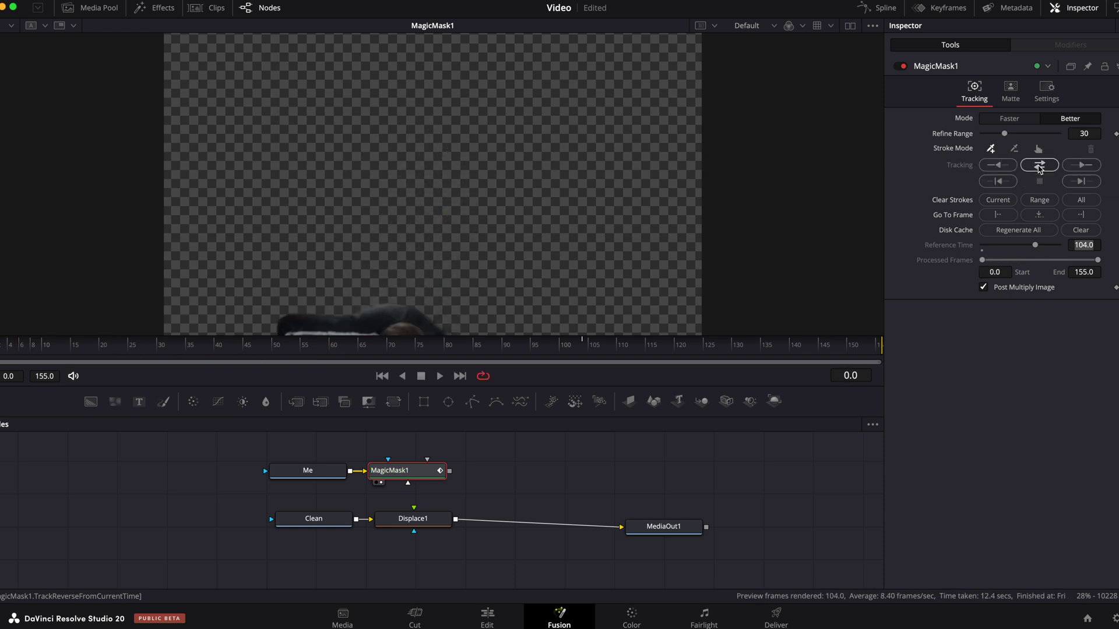
Connect MagicMask1 into Displace1's displacement input and preview frames 77–100
click(473, 350)
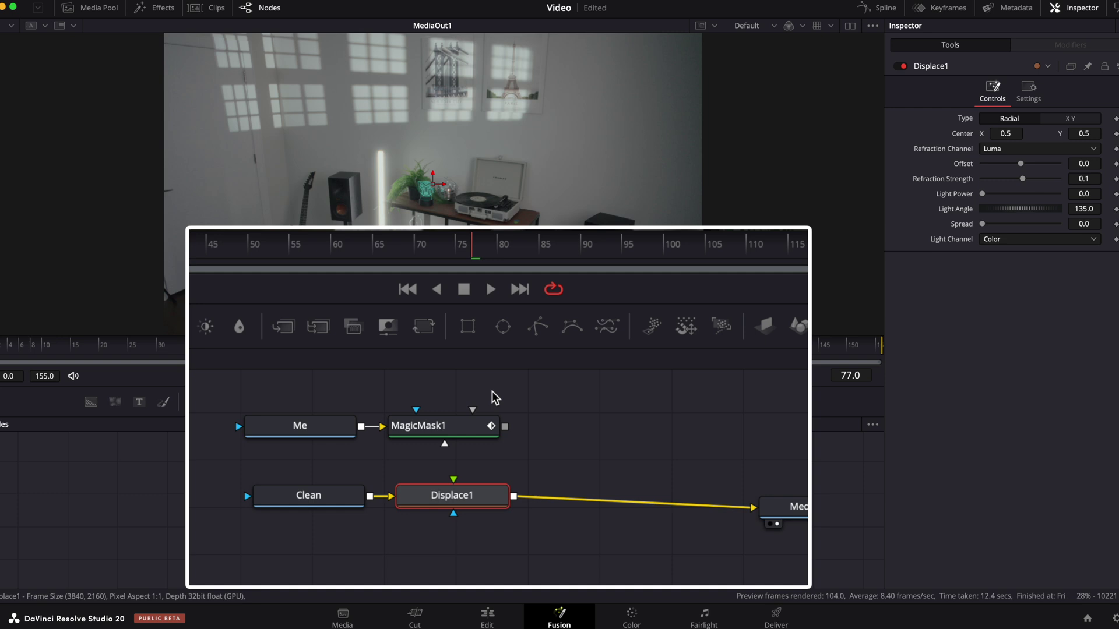
drag(485, 487, 485, 466)
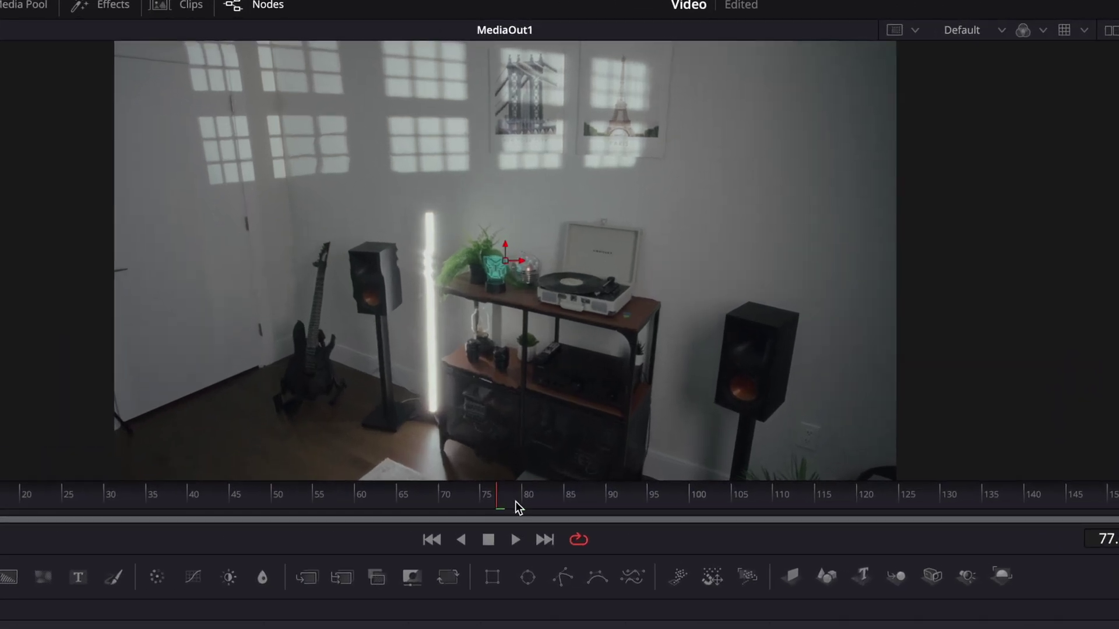
drag(517, 502, 678, 502)
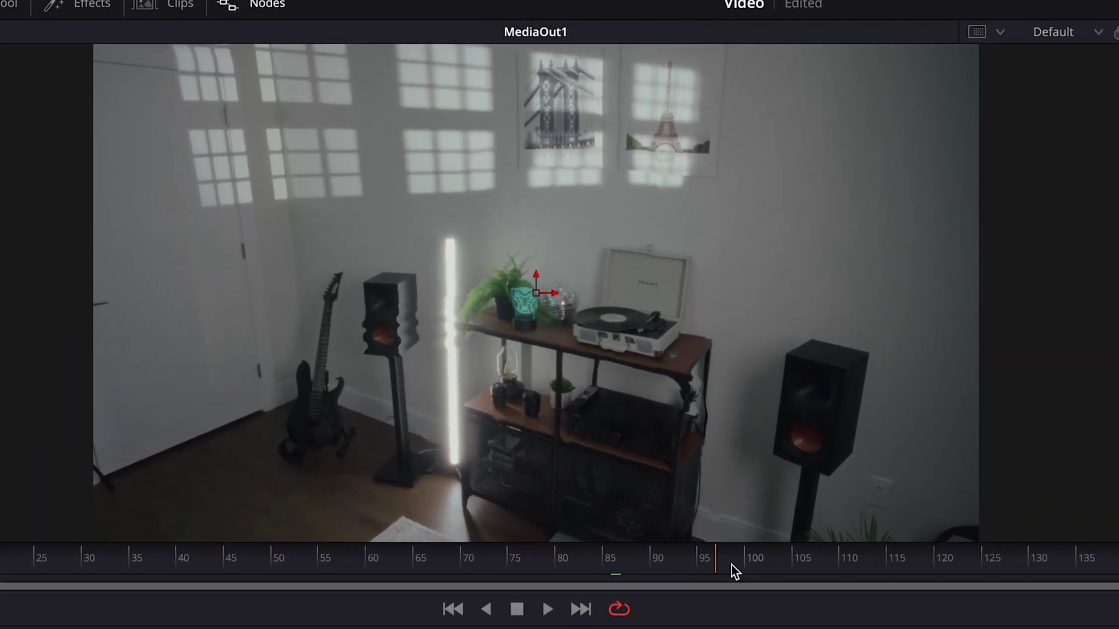
drag(694, 574, 676, 588)
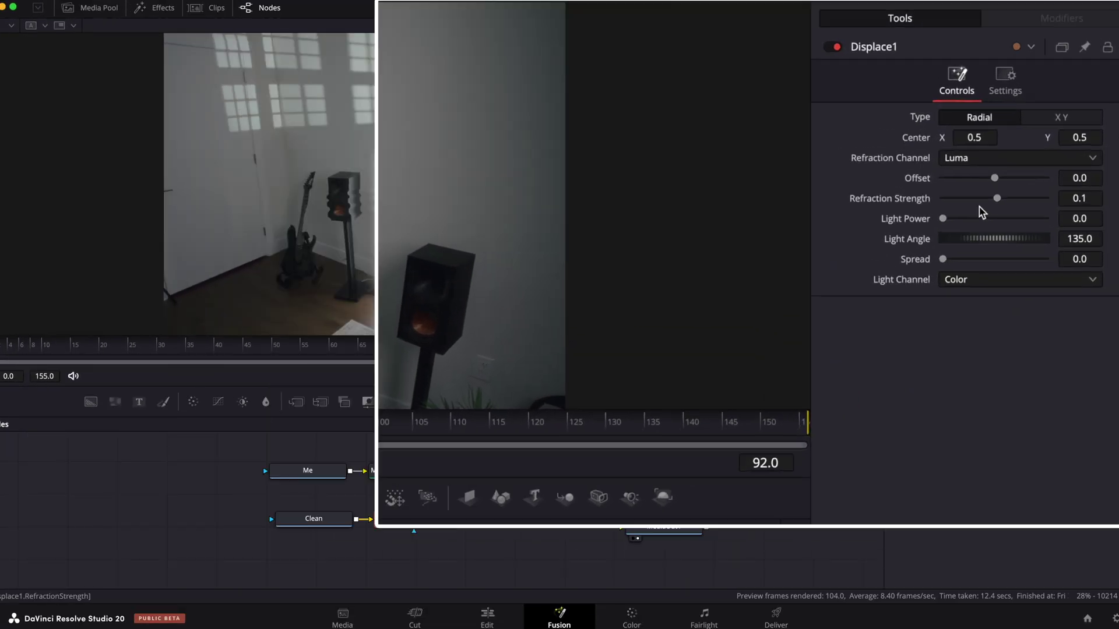
Set Displace1's Refraction Strength to 2.0 and Light Power to 0.213, then review the glassy figure
drag(1022, 179, 1079, 180)
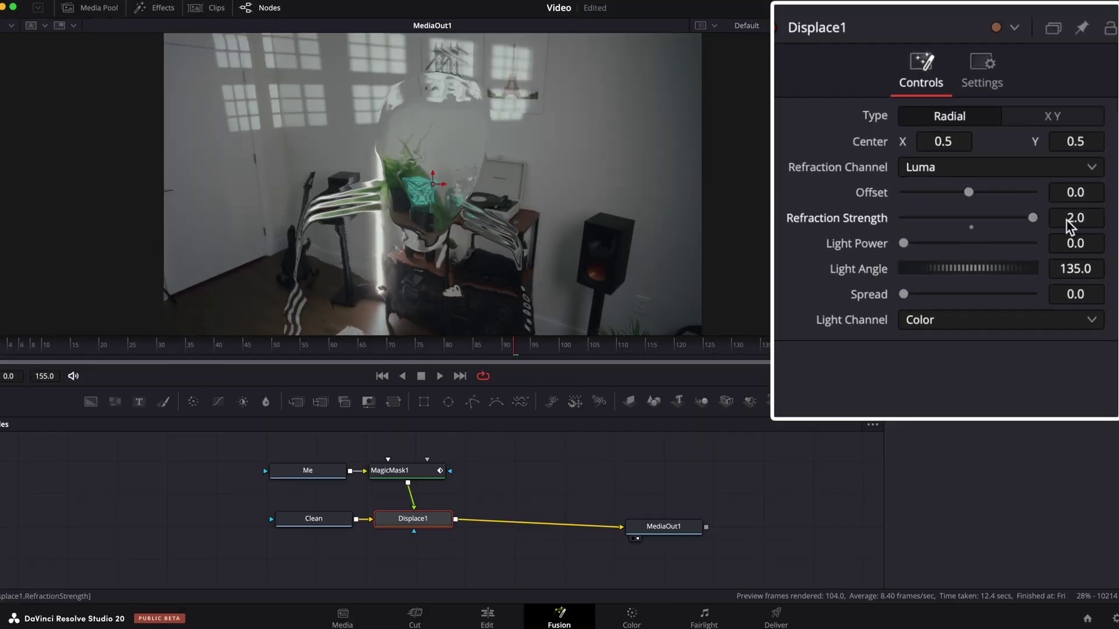
drag(915, 240, 914, 240)
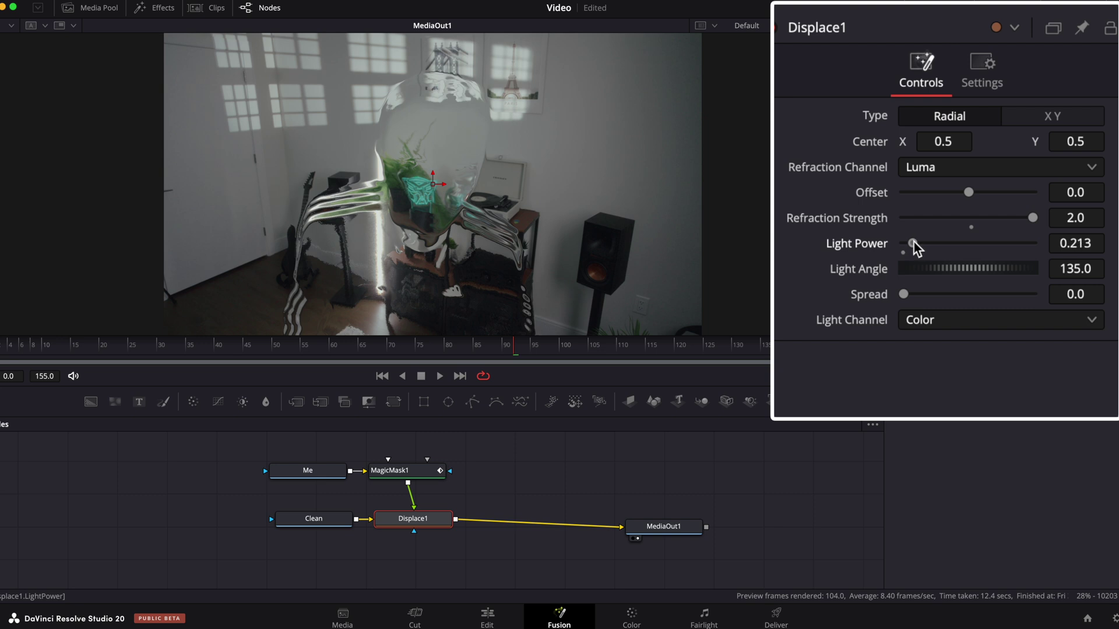
click(454, 348)
drag(454, 350, 593, 348)
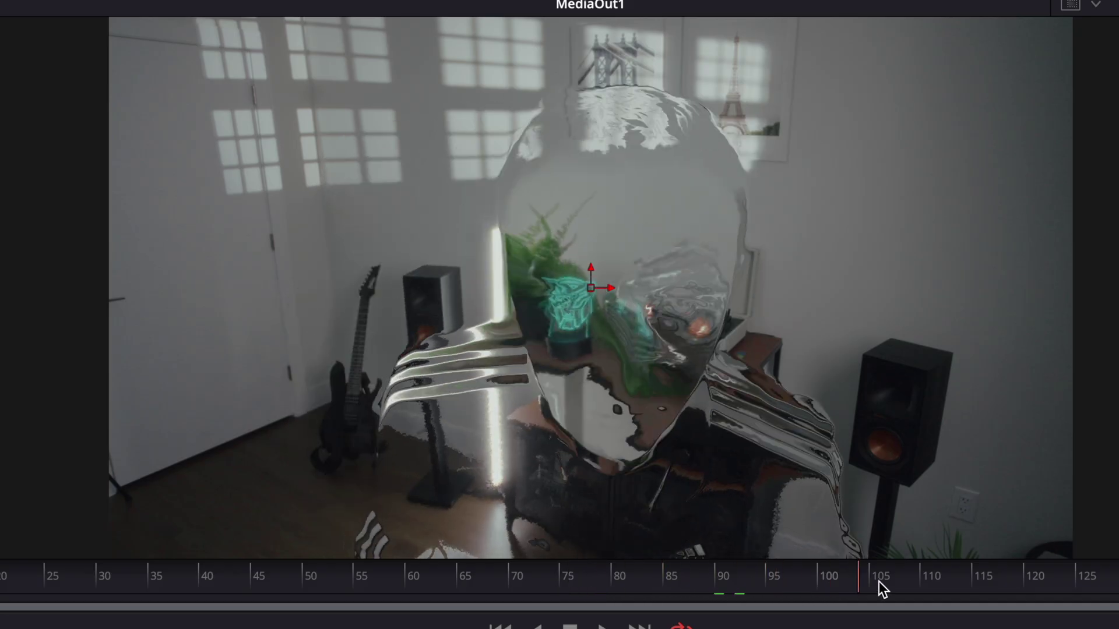
drag(878, 581, 946, 584)
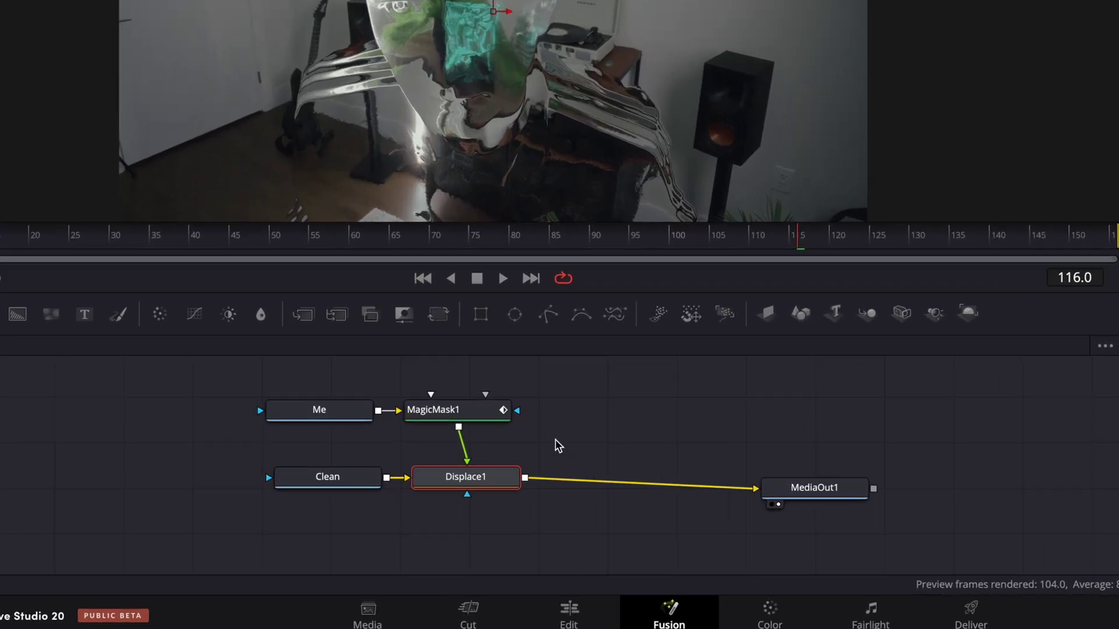
drag(491, 501, 324, 545)
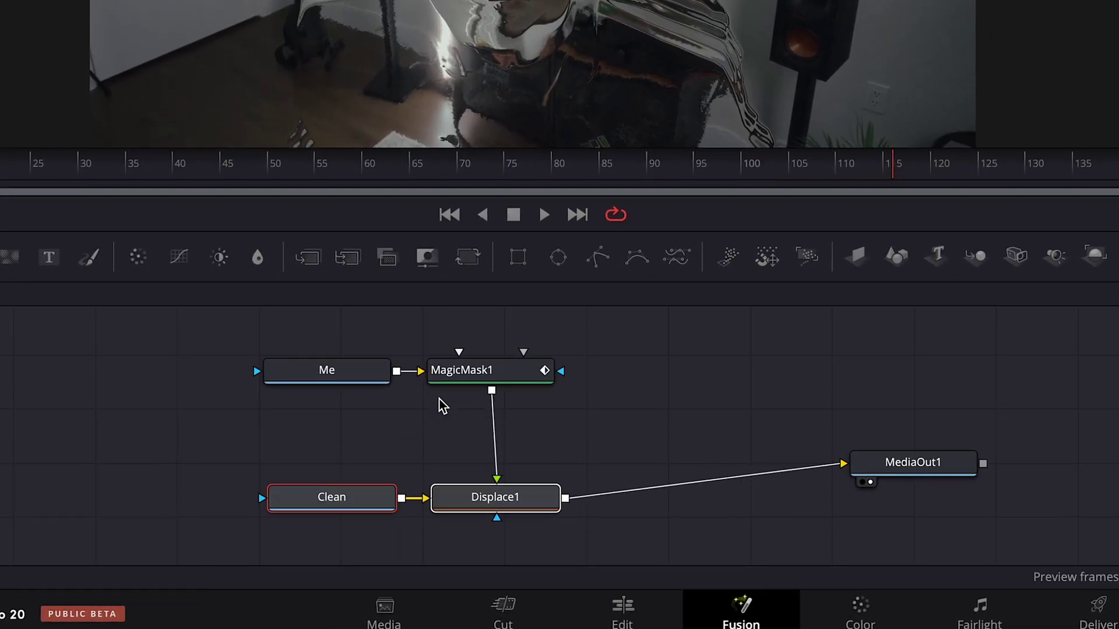
Insert a Glow node after MagicMask1 using the tool search
click(478, 372)
key(shift+space)
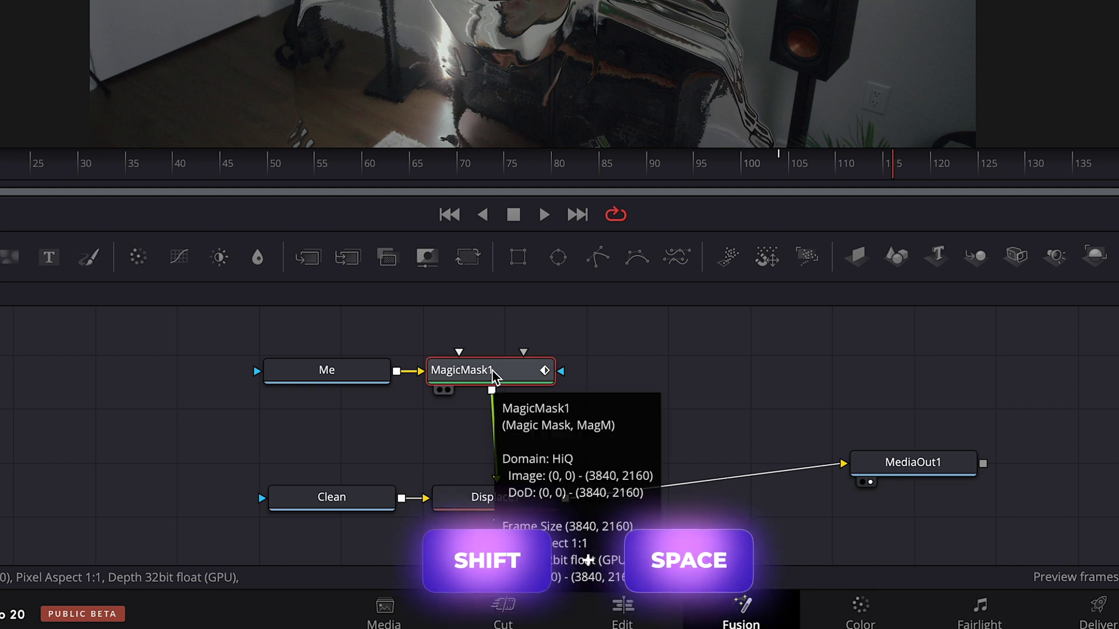
text(glow)
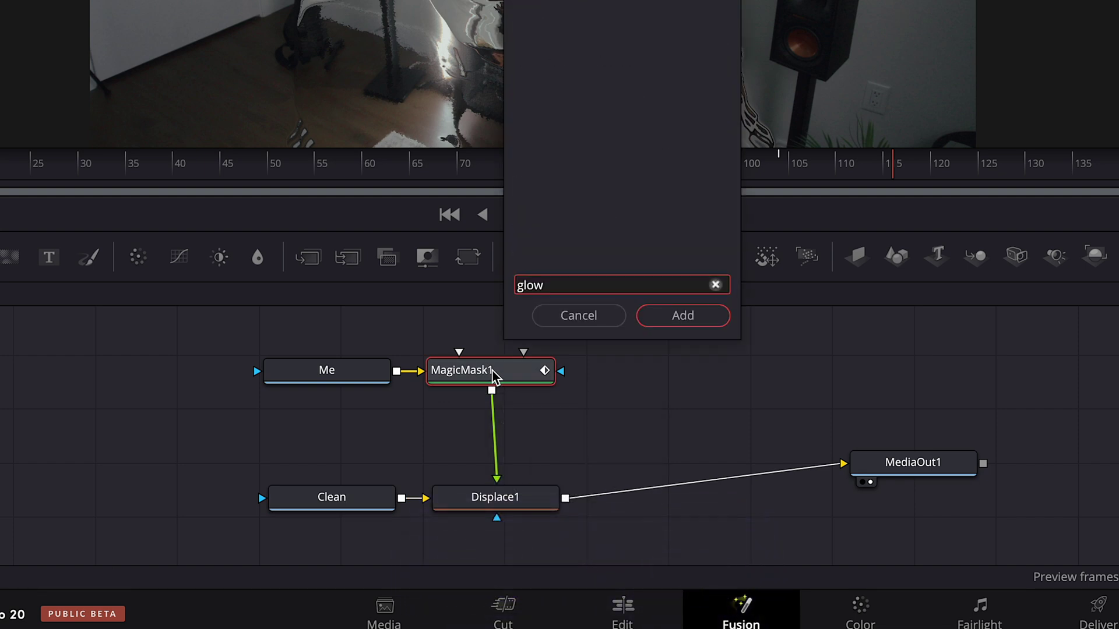
key(Return)
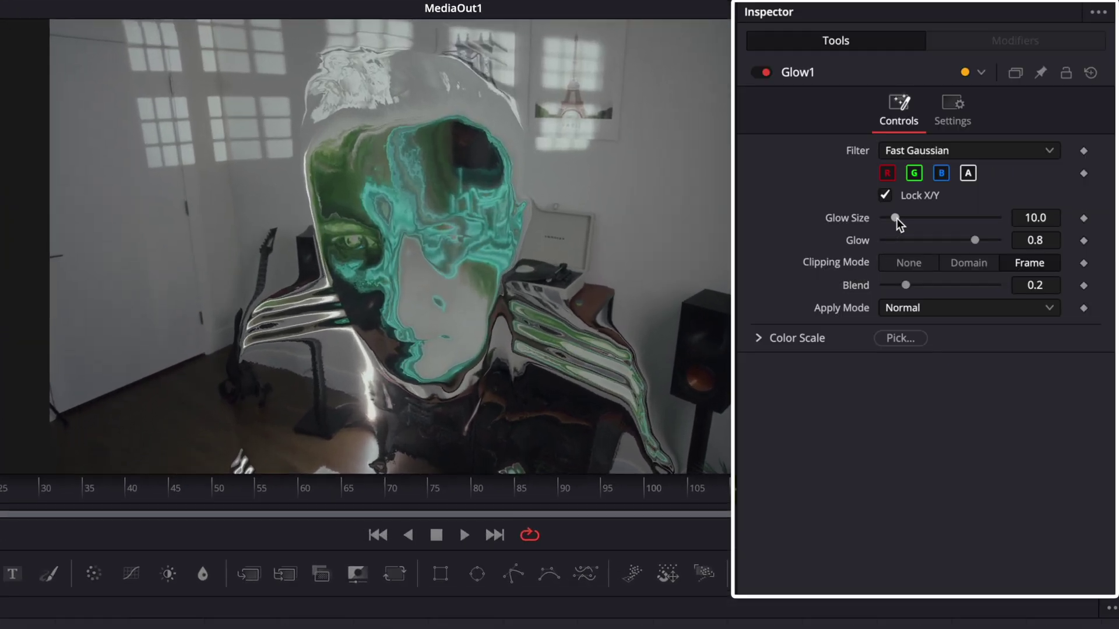
Tune Glow1's size and strength to Glow Size 78.0 and Glow 0.638, re-enabling the effect
drag(895, 218, 889, 218)
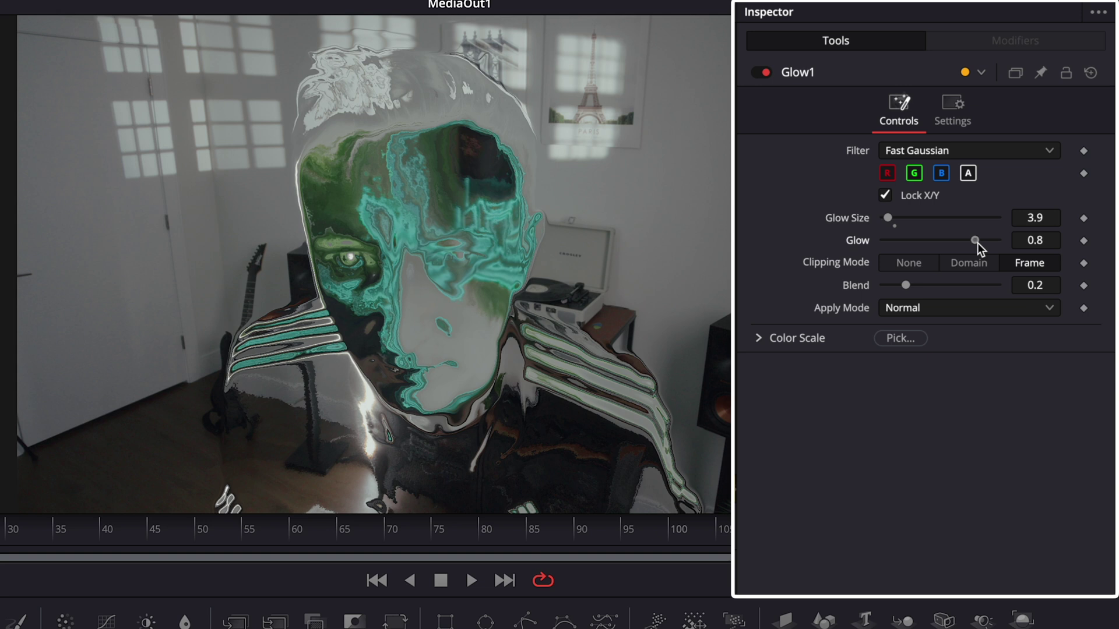
drag(978, 243, 961, 241)
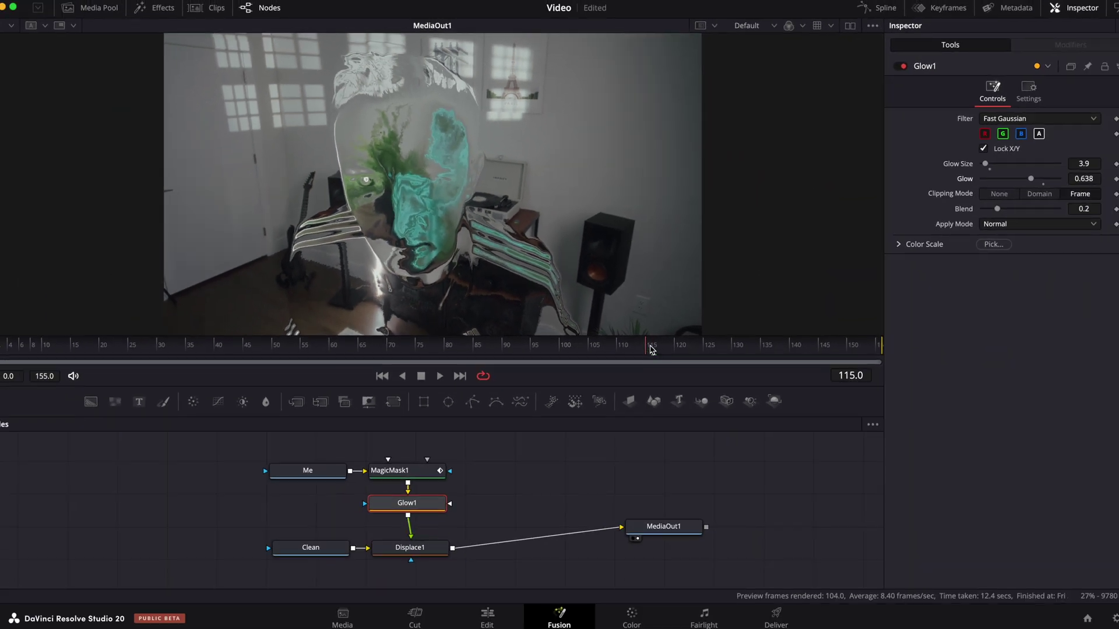
drag(802, 506, 478, 509)
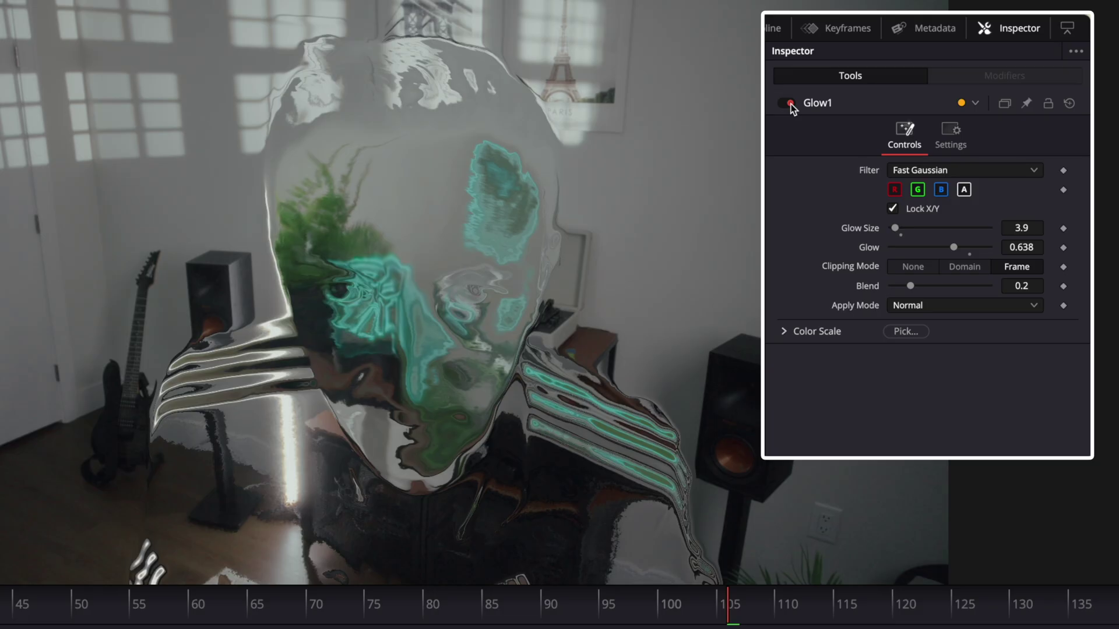
click(788, 104)
drag(895, 227, 945, 230)
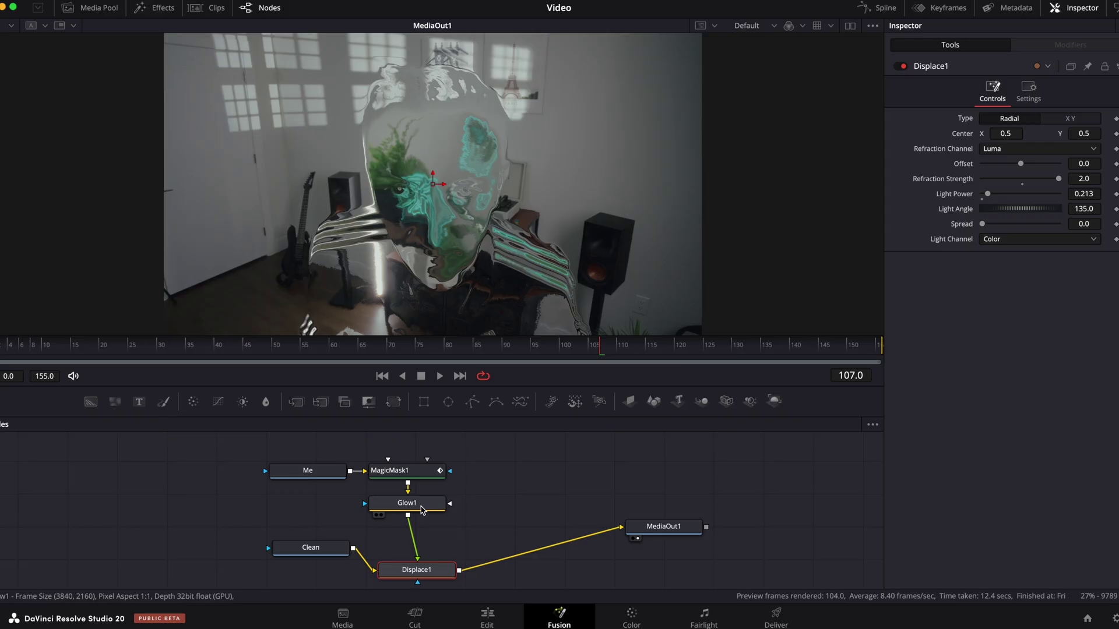
Add a RadialBlur1 node after Glow1 and raise its Smooth Strength from 0.4 to 0.732
click(422, 508)
key(shift+space)
text(r)
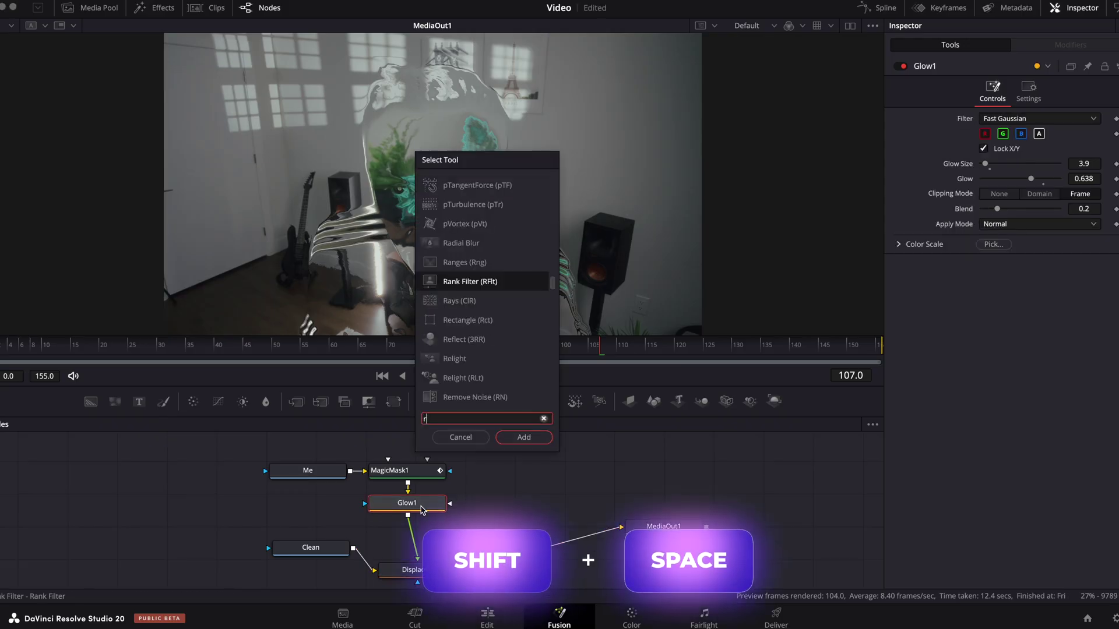
text(adia)
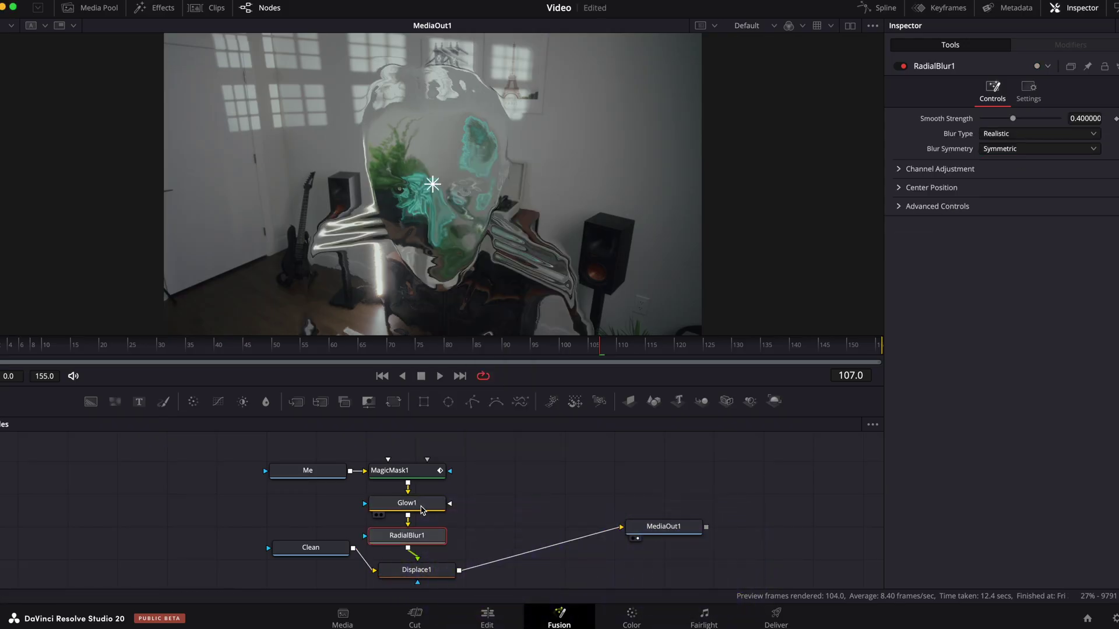
click(635, 351)
click(903, 66)
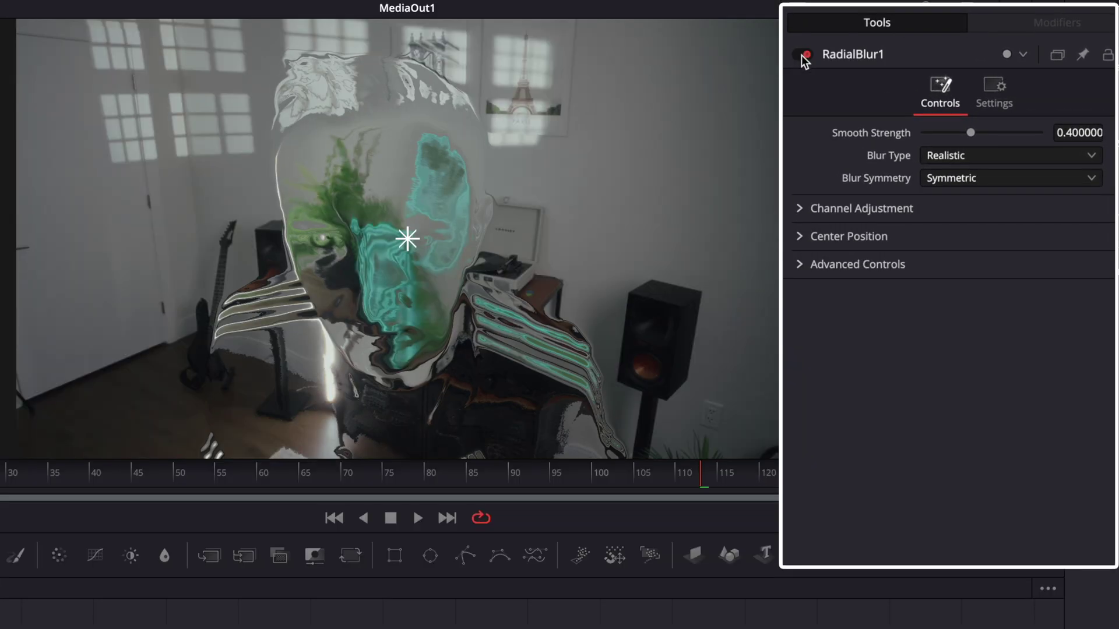
drag(666, 477, 292, 480)
key(space)
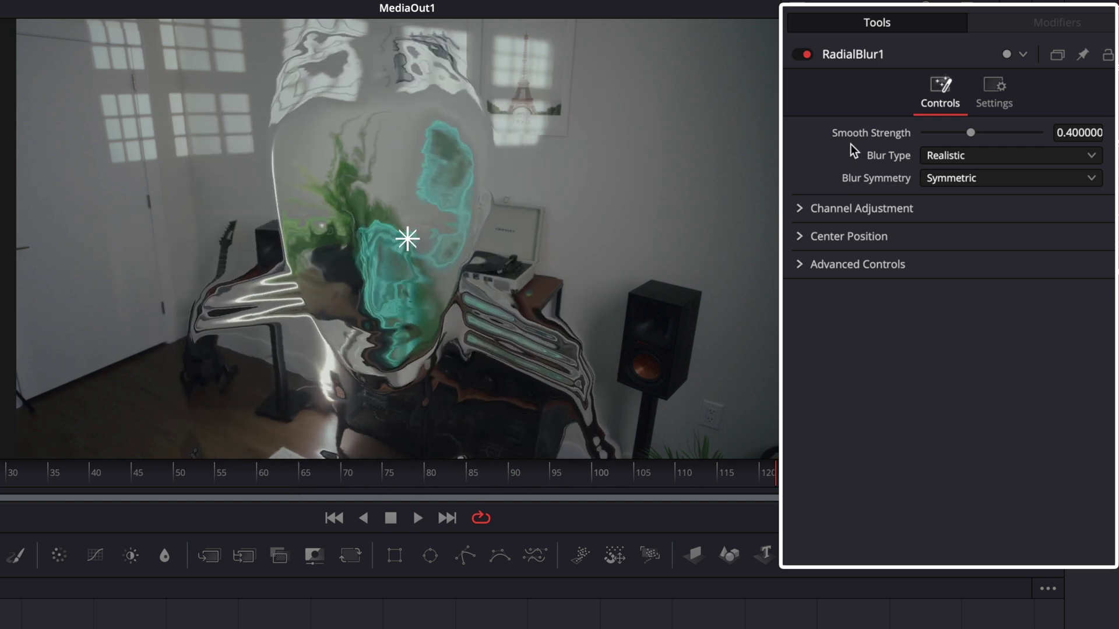
drag(971, 133, 993, 143)
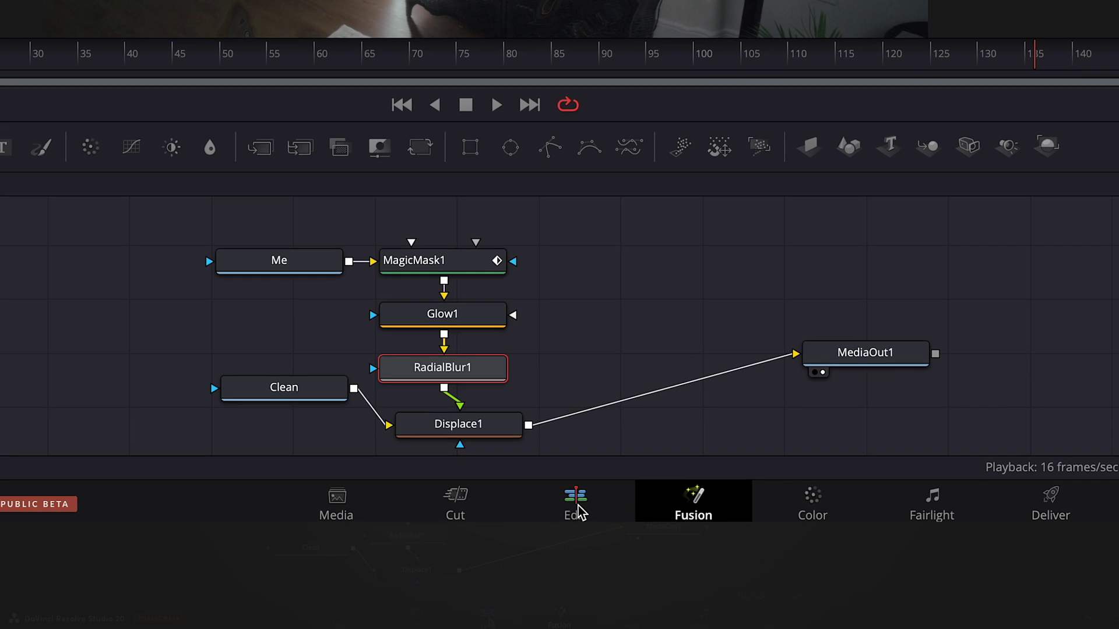
On the Edit page, duplicate C6240.MP4 and trim the copy's end
click(488, 620)
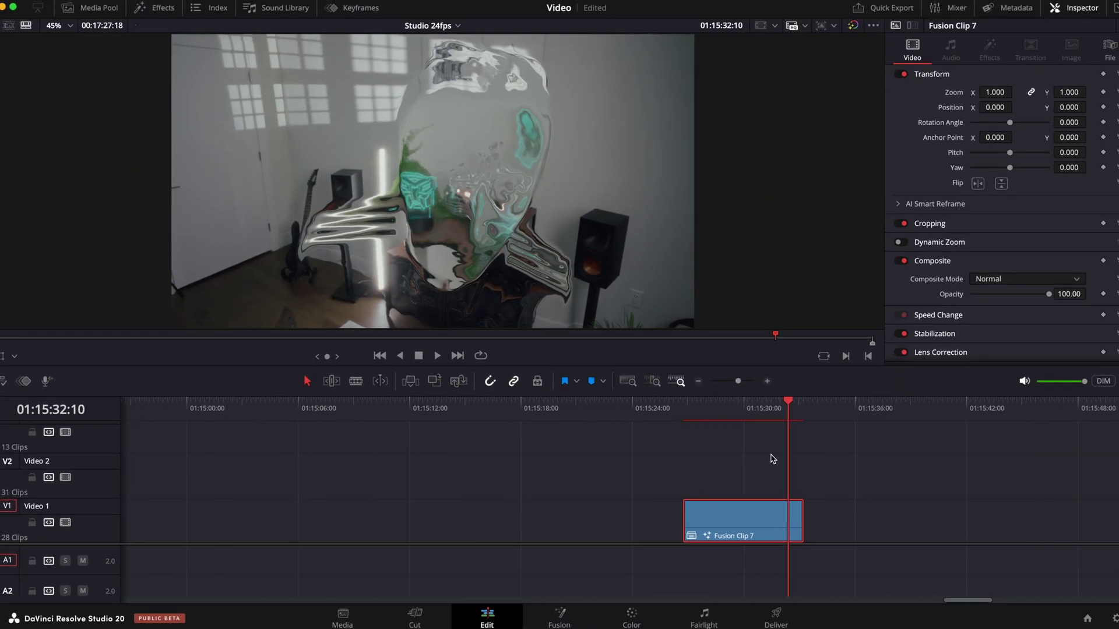
scroll(771, 459, left, 3)
scroll(736, 465, down, 1)
drag(355, 518, 727, 518)
drag(756, 409, 742, 431)
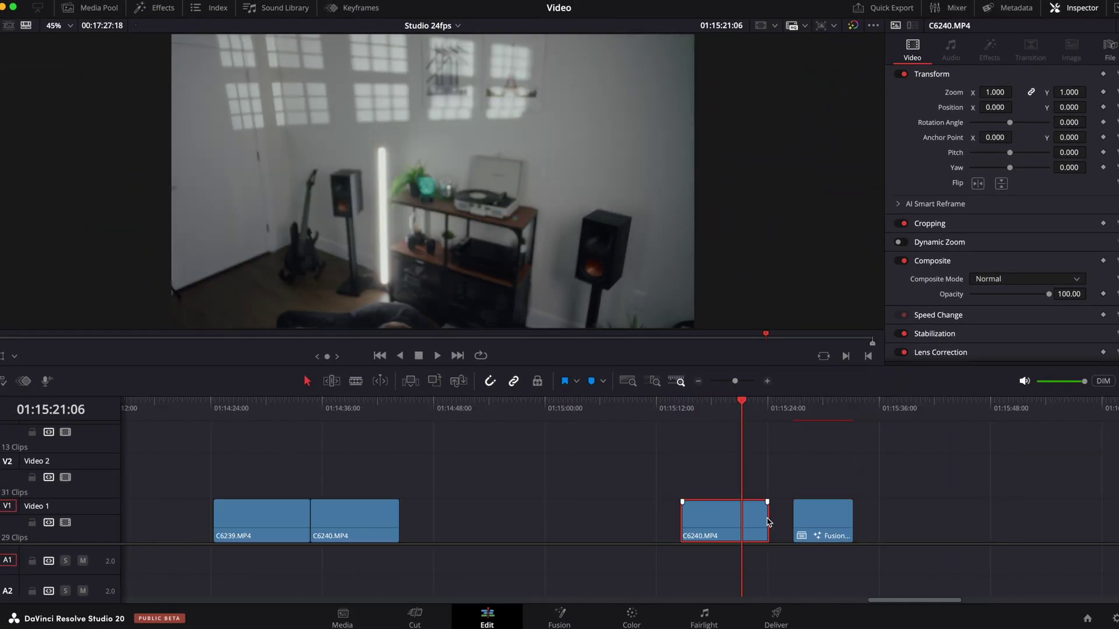
click(717, 409)
scroll(665, 436, right, 4)
drag(768, 523, 633, 473)
scroll(542, 473, up, 2)
Set the copied C6240.MP4 clip to play in reverse with Retime Controls
key(super+r)
click(506, 535)
click(526, 574)
click(427, 492)
Line the reversed clip up right after Fusion Clip 7, trimming both so they meet
drag(499, 520, 661, 520)
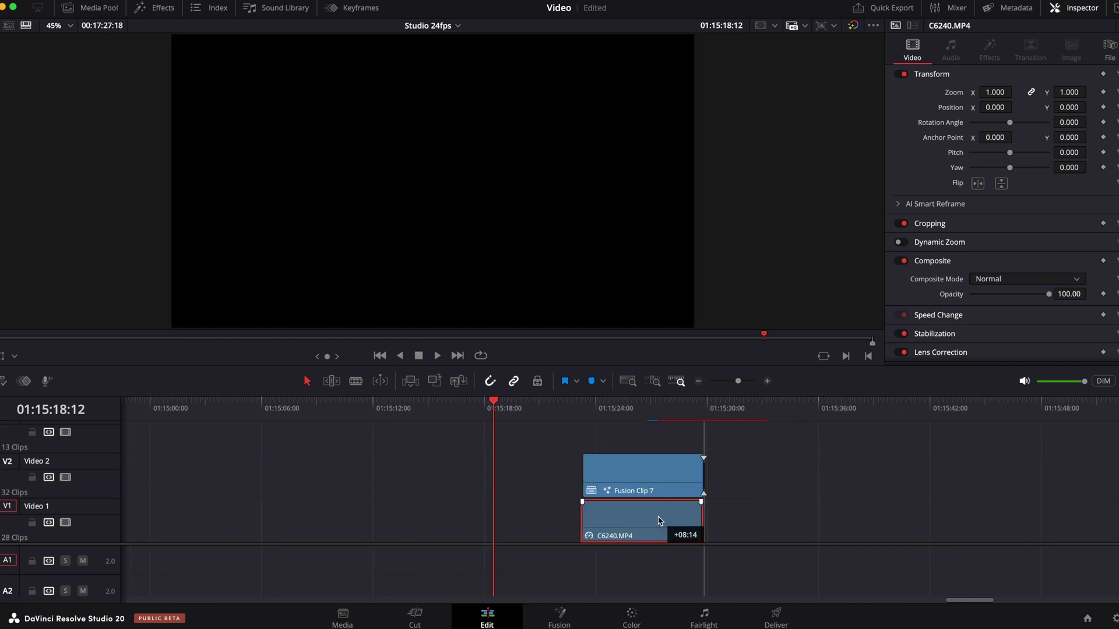
mouse_move(582, 518)
mouse_down()
mouse_move(629, 516)
mouse_move(585, 518)
mouse_up()
click(703, 409)
scroll(727, 445, right, 4)
scroll(577, 487, up, 2)
drag(584, 470, 484, 522)
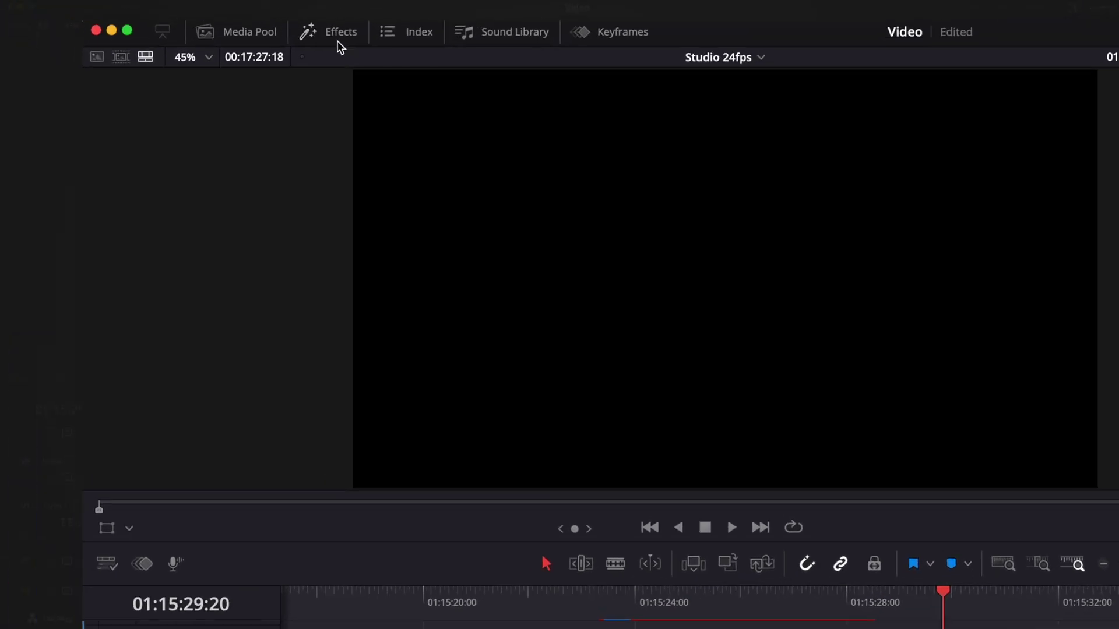
click(159, 10)
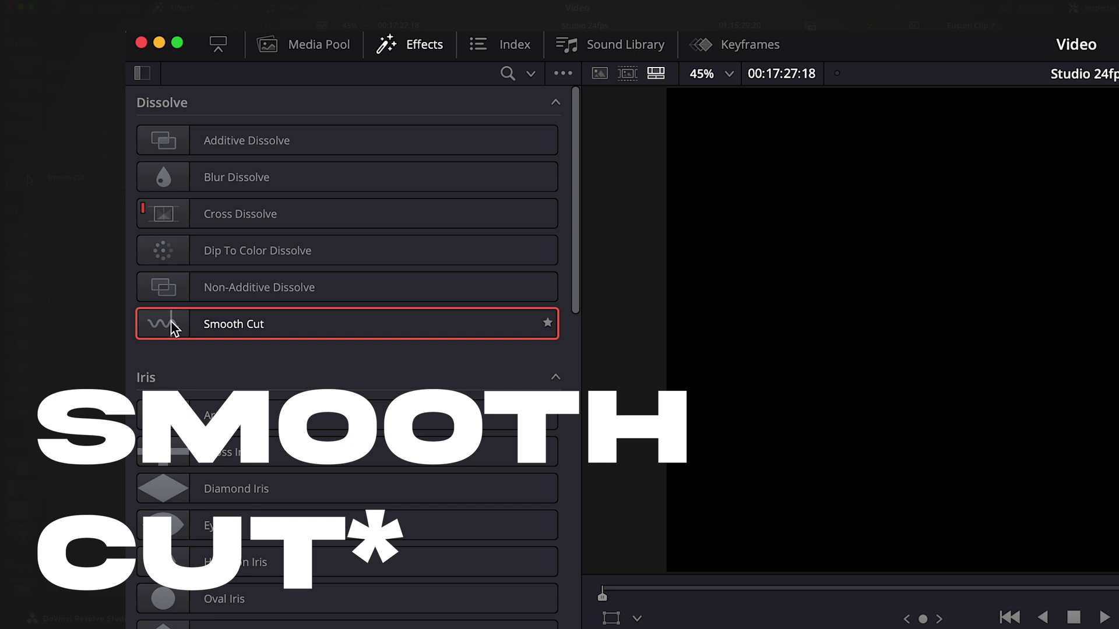
Drop a Smooth Cut between Fusion Clip 7 and C6240.MP4, 16 frames long with In & Out easing
drag(171, 323, 800, 478)
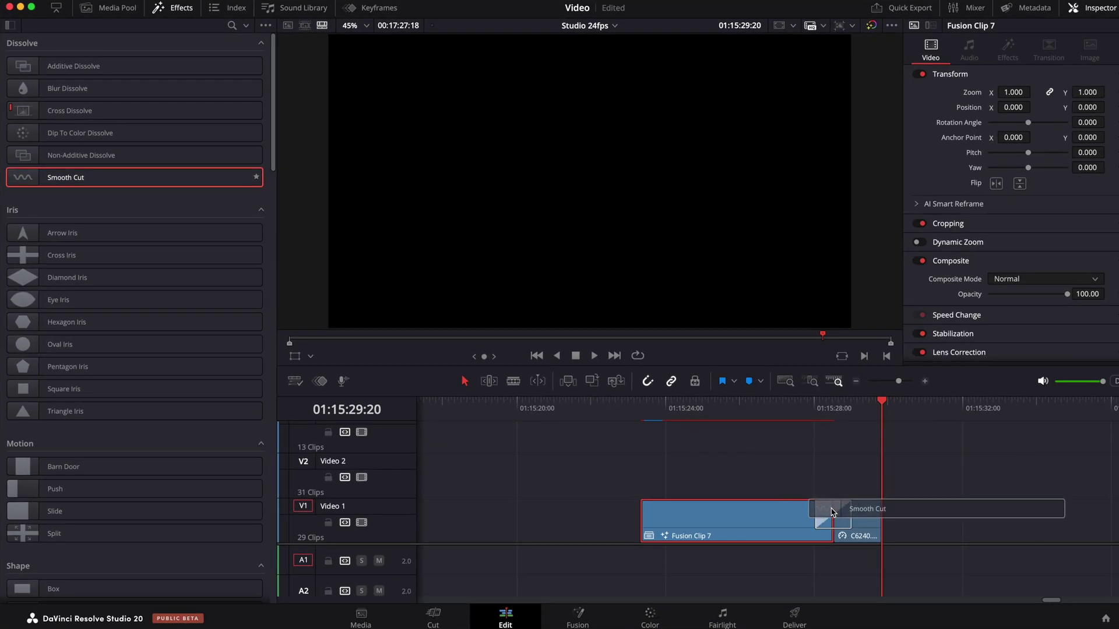
drag(832, 513, 834, 513)
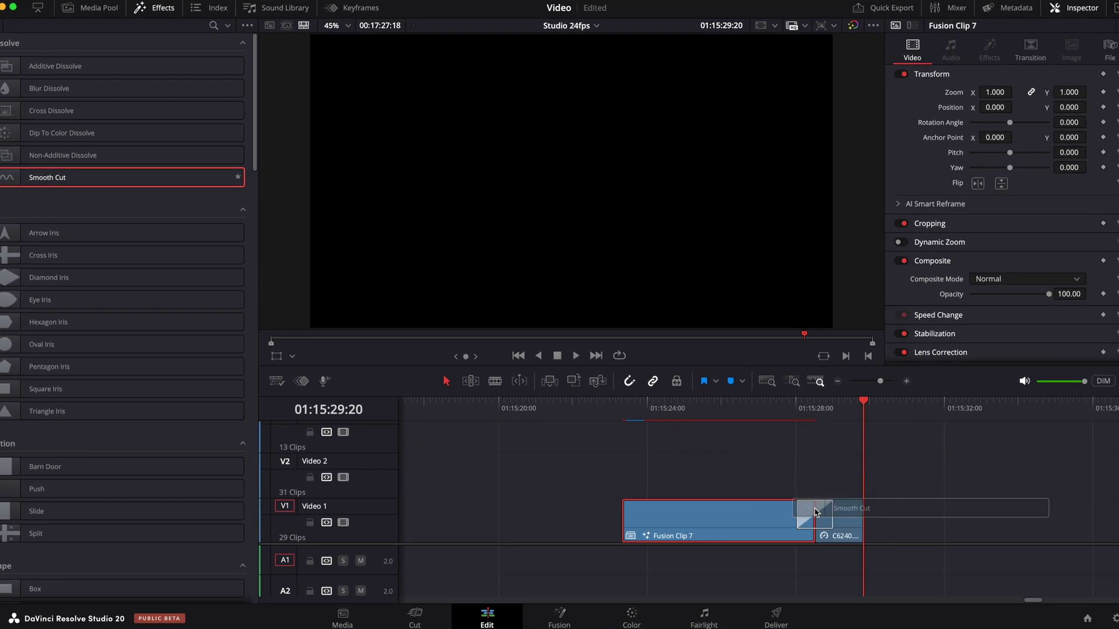
click(156, 6)
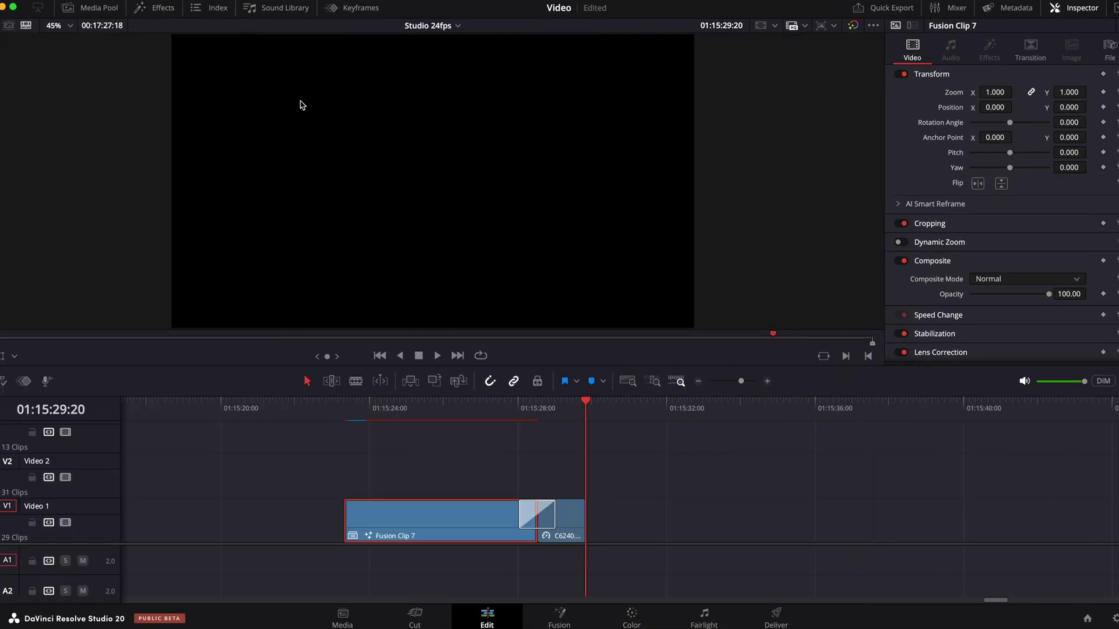
click(550, 421)
scroll(581, 499, up, 3)
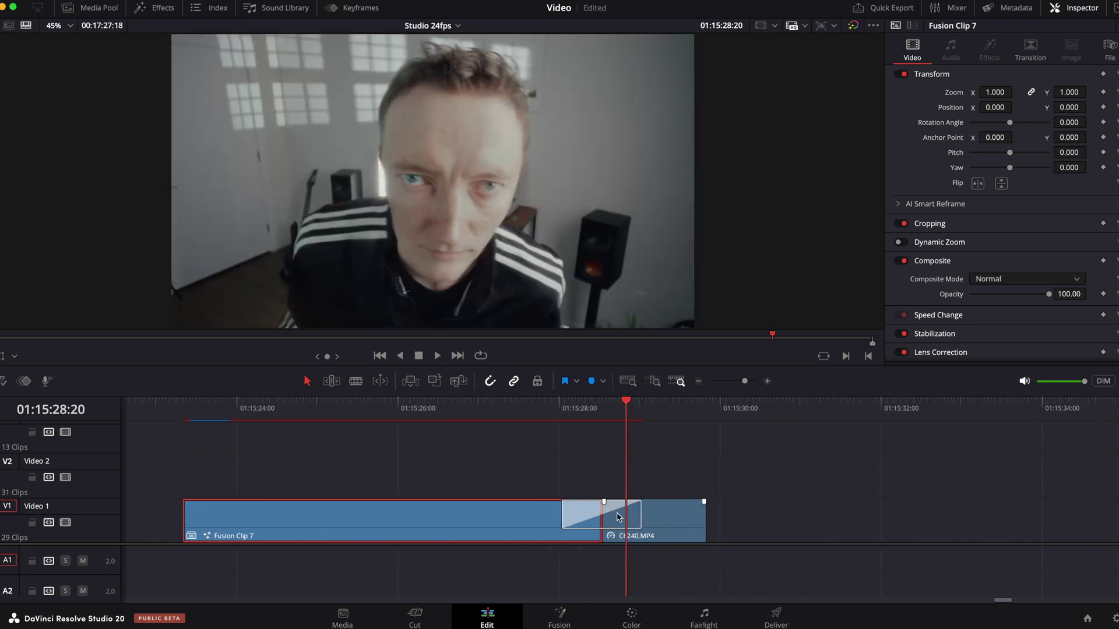
click(580, 520)
drag(564, 519, 580, 521)
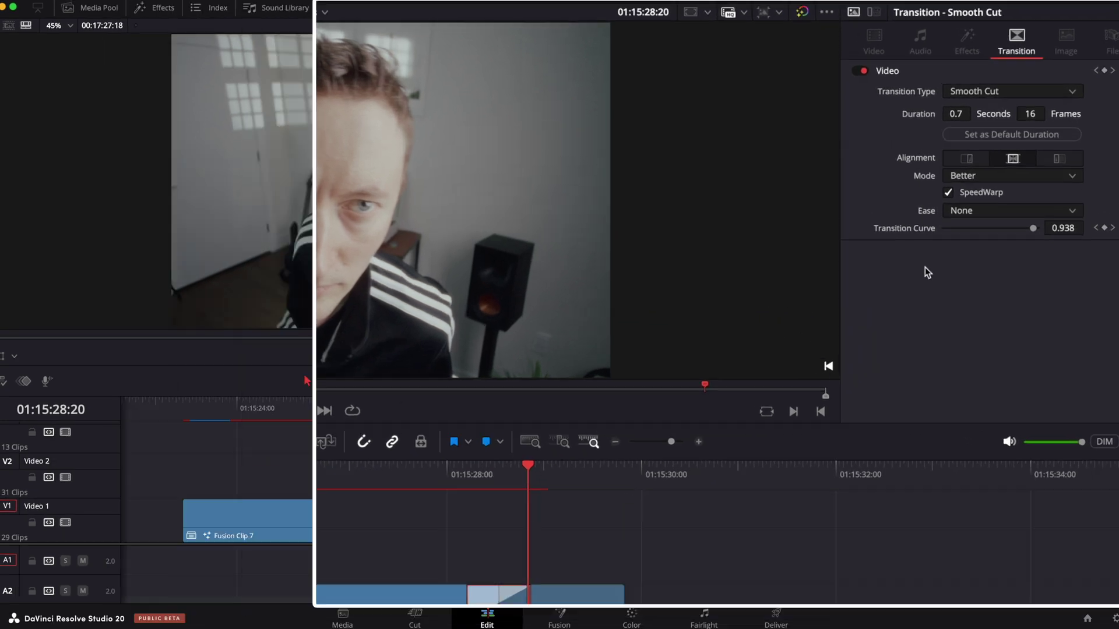
click(1001, 188)
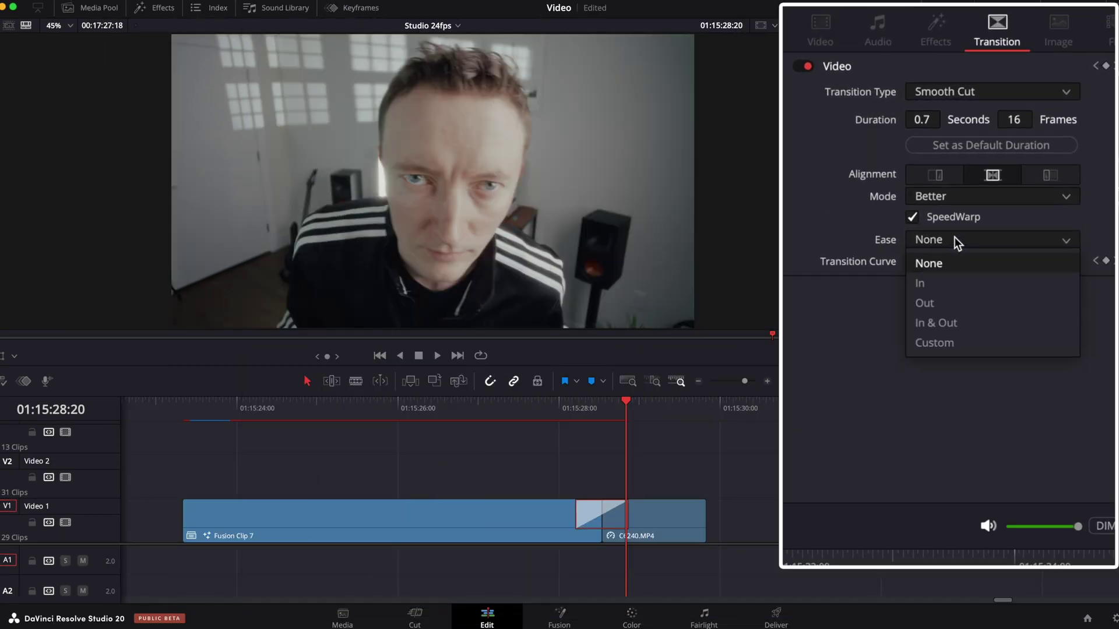
click(944, 322)
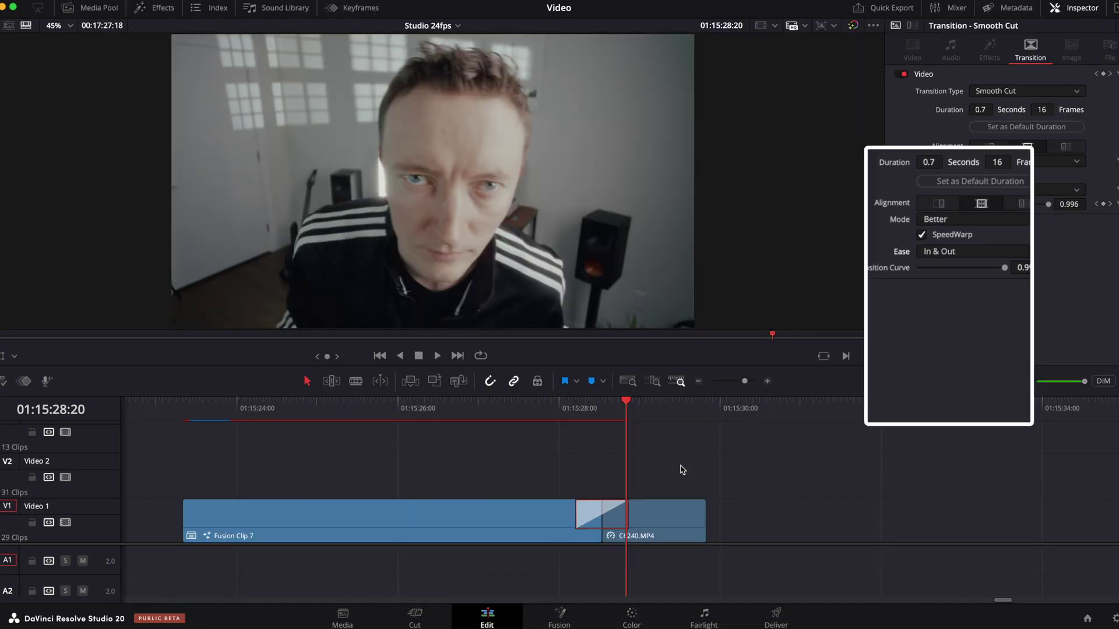
Render-cache C6240.MP4 and Fusion Clip 7, then play the sequence back
right_click(618, 521)
right_click(660, 519)
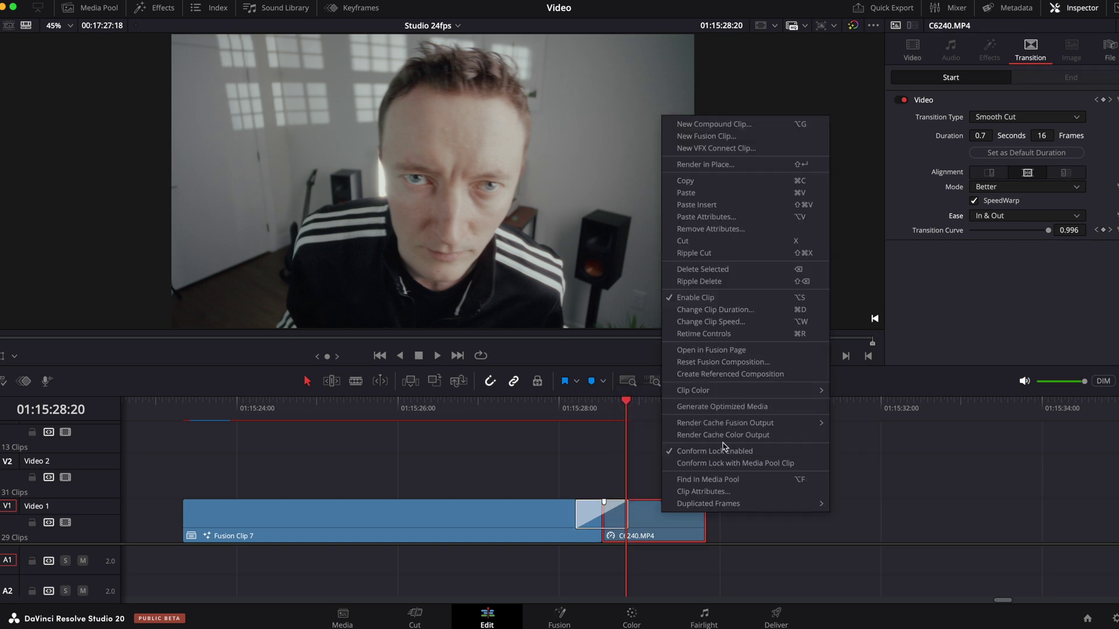
click(724, 436)
right_click(533, 520)
click(594, 435)
click(186, 416)
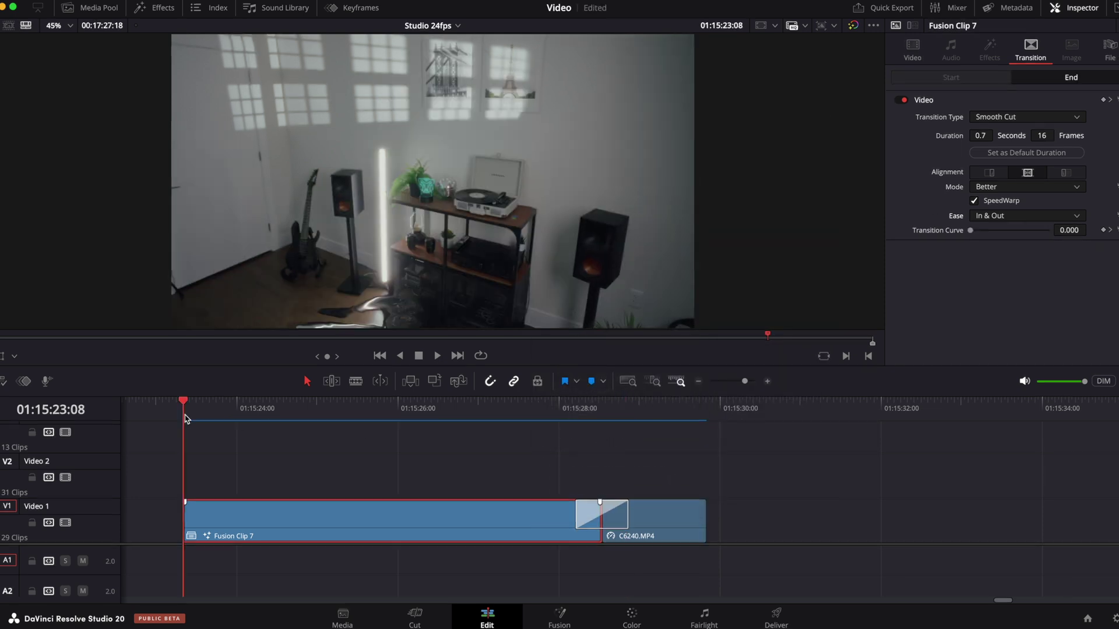
key(space)
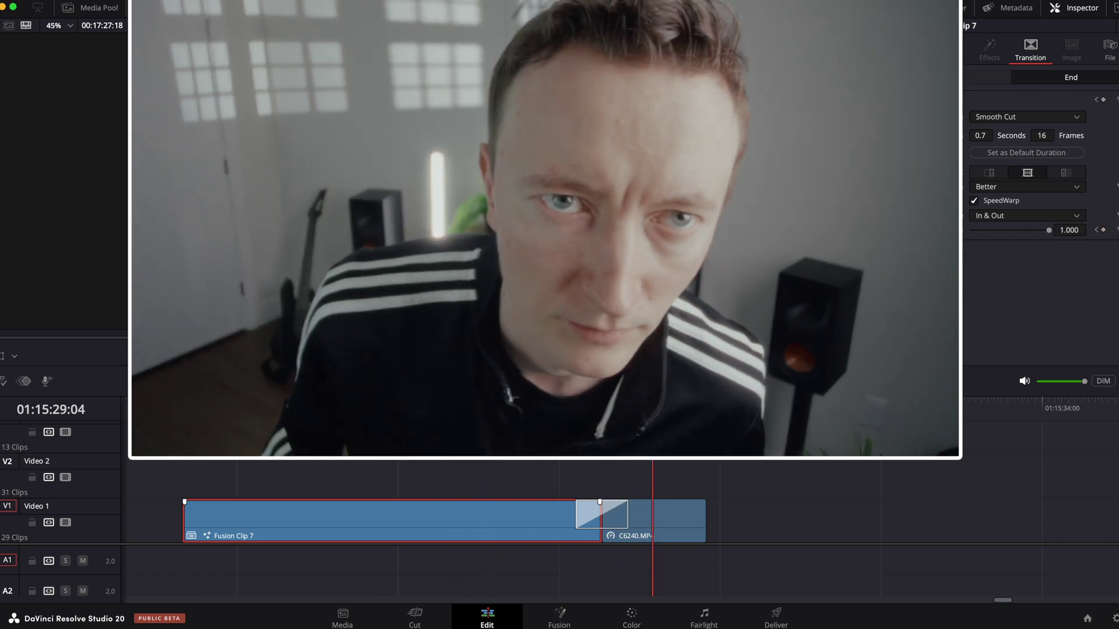
key(space)
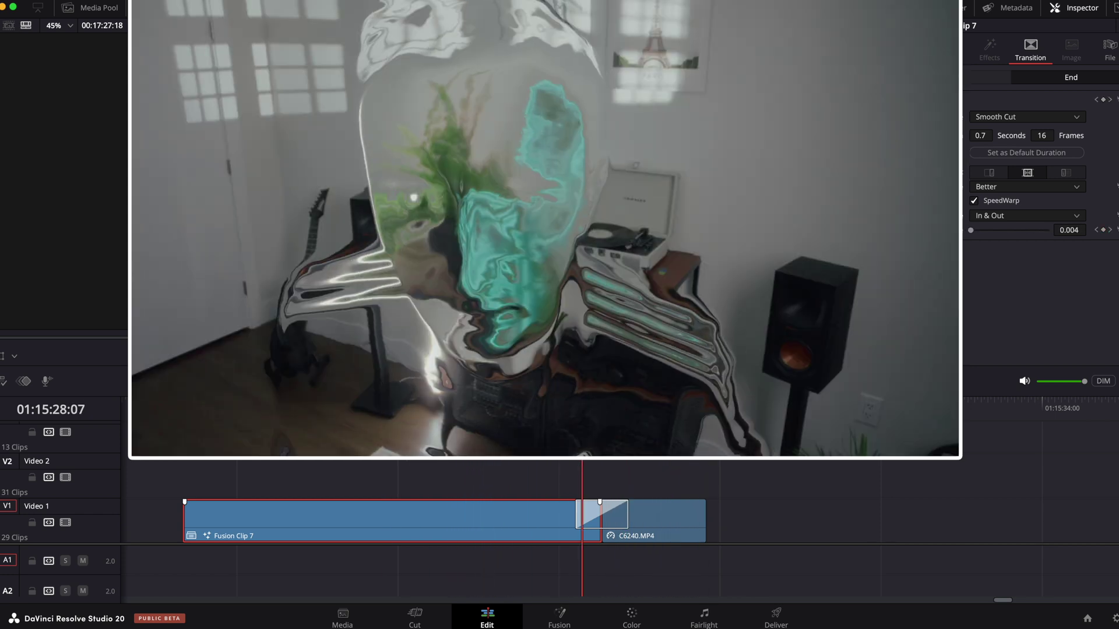
Stop playback and slide the sound-effect clips left to sit under Fusion Clip 7
key(space)
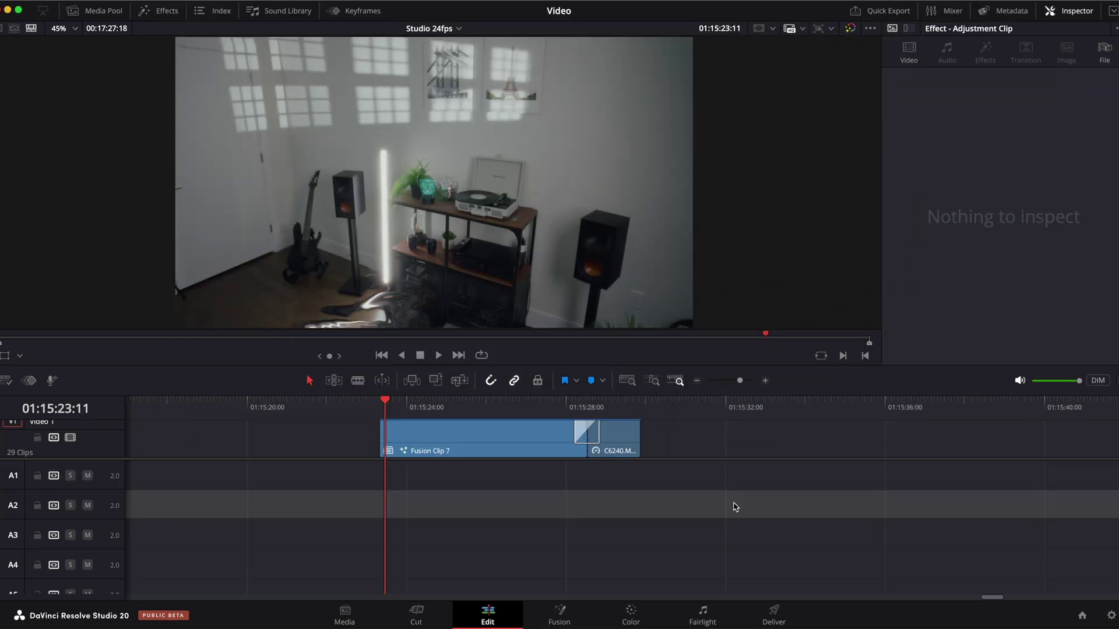
scroll(732, 509, right, 5)
drag(1000, 460, 506, 557)
scroll(505, 557, left, 7)
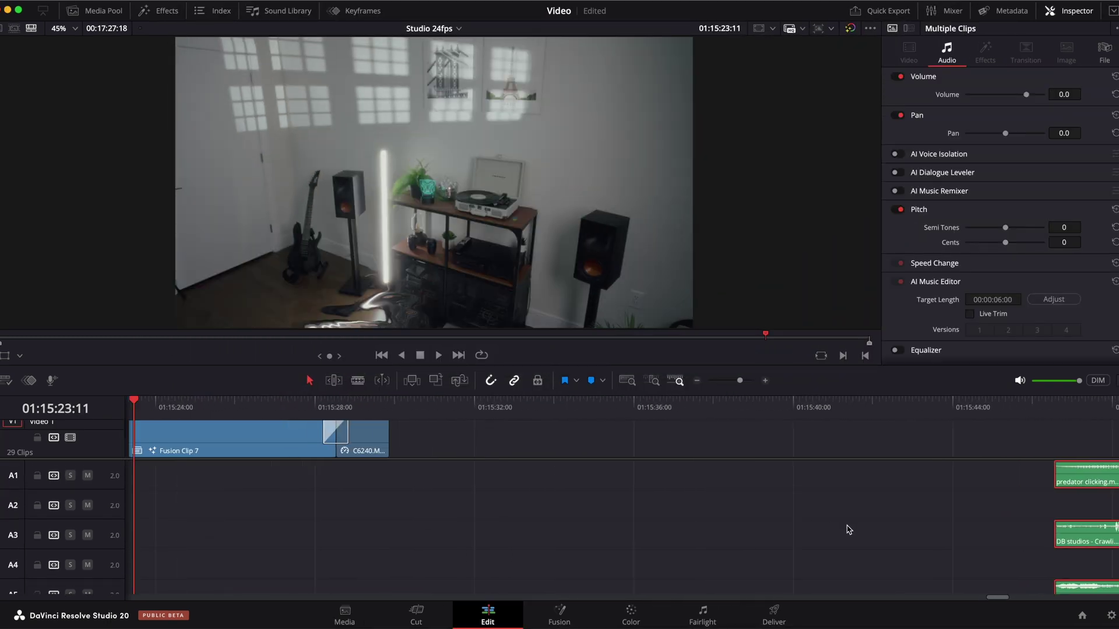
drag(1096, 483, 182, 485)
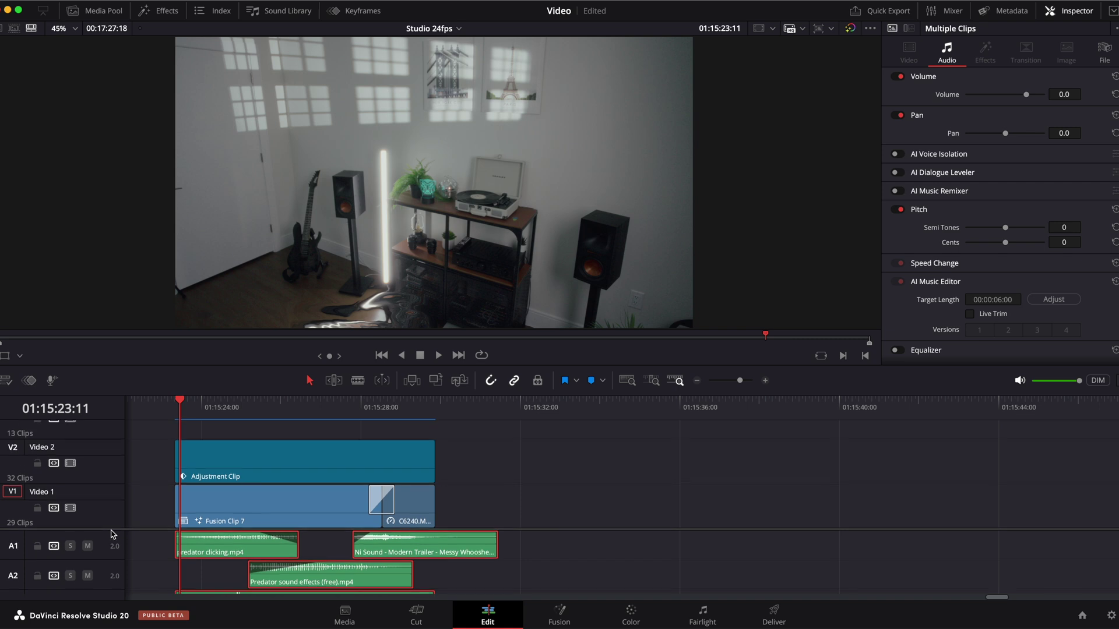
scroll(559, 507, left, 3)
click(264, 400)
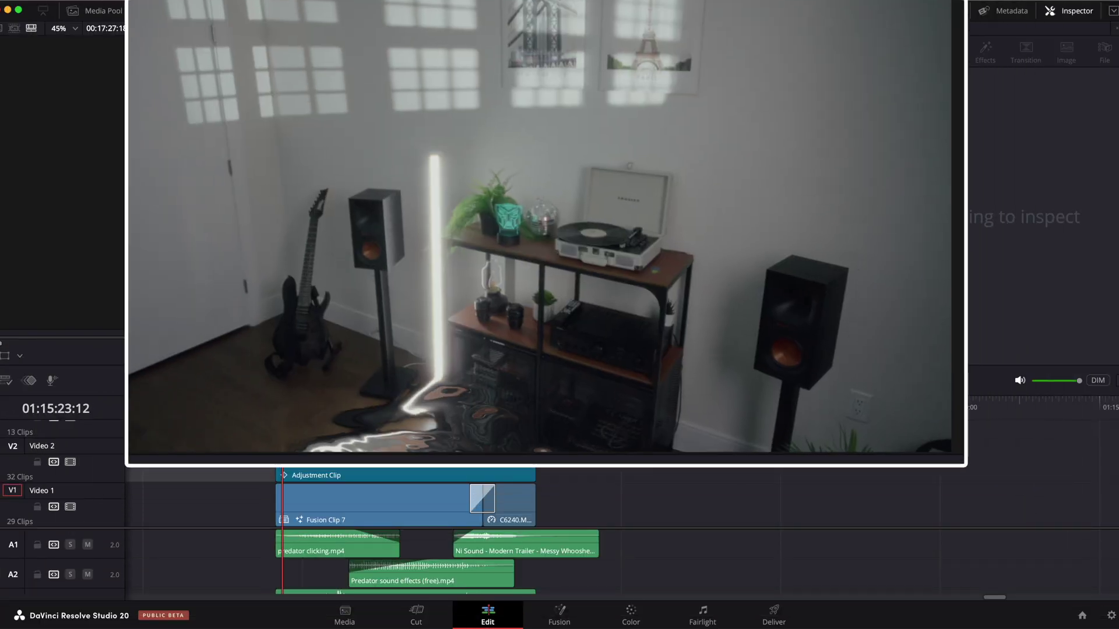